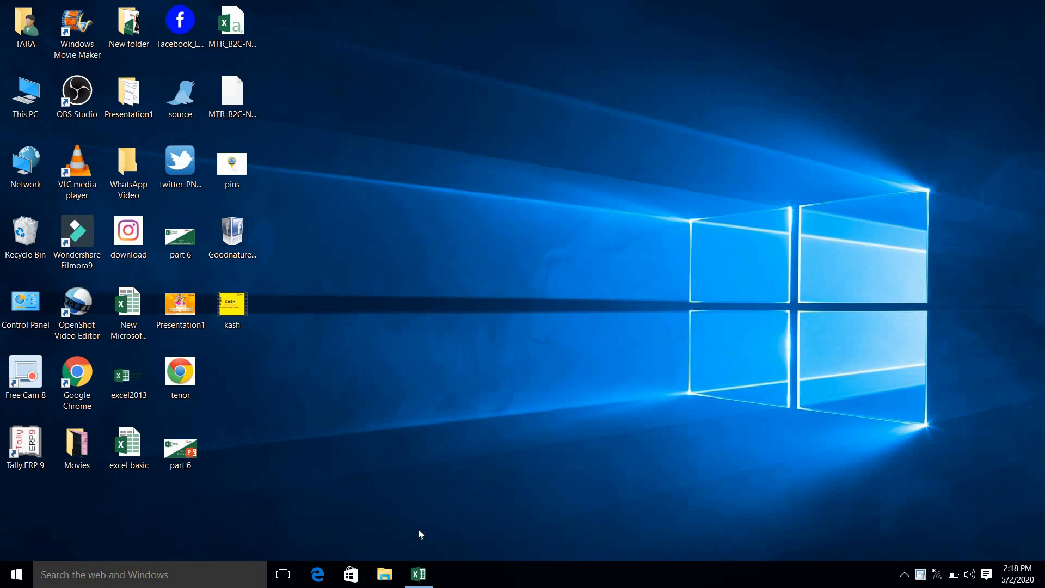
Switch to the excel basic workbook in Excel and look through the Highlight Cells and Top/Bottom conditional formatting rules.
{"action": "left_click", "coordinate": [417, 575]}
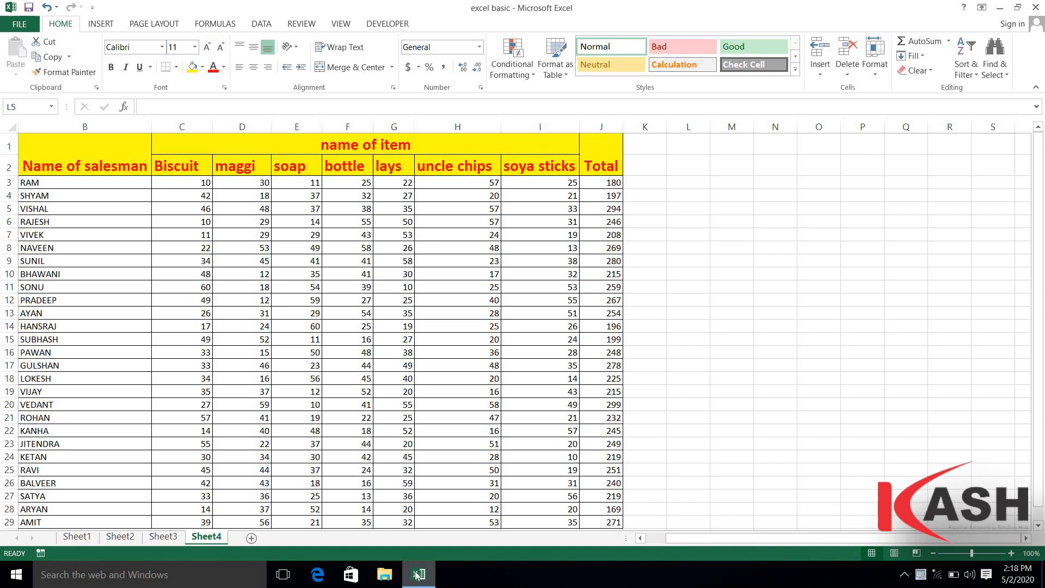
{"action": "left_click", "coordinate": [527, 76]}
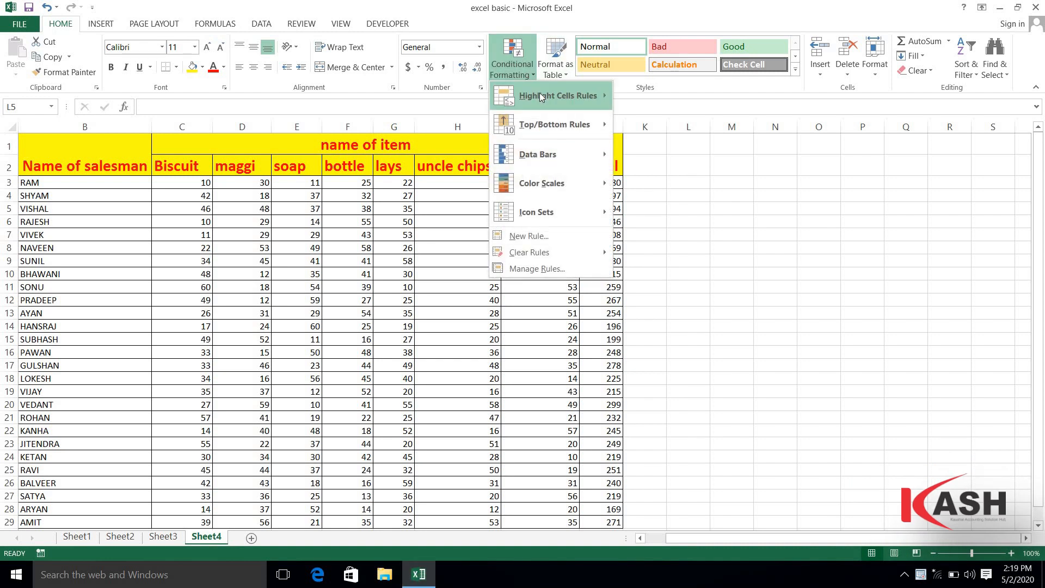
{"action": "mouse_move", "coordinate": [541, 97]}
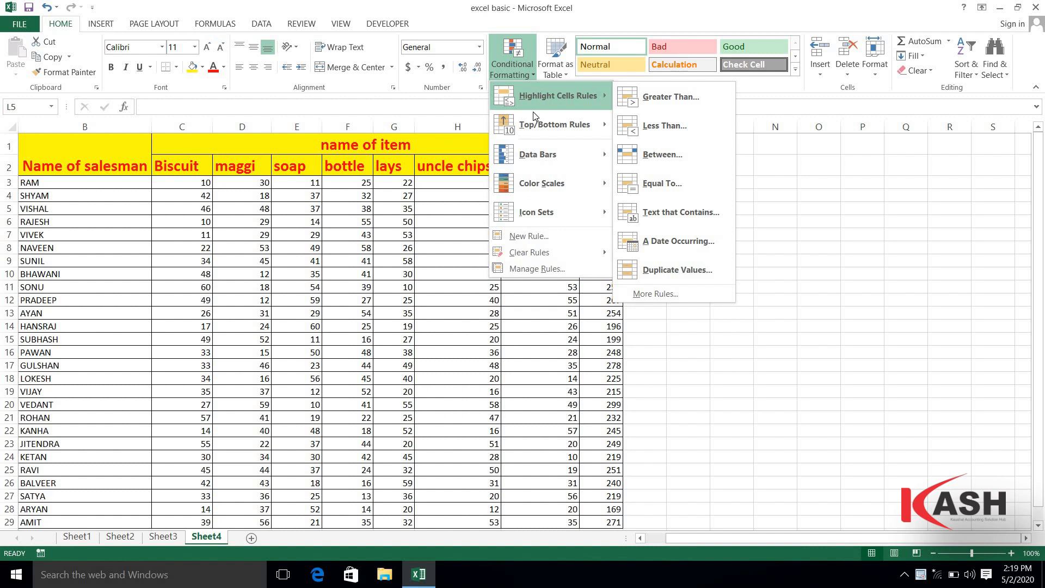
{"action": "mouse_move", "coordinate": [533, 115]}
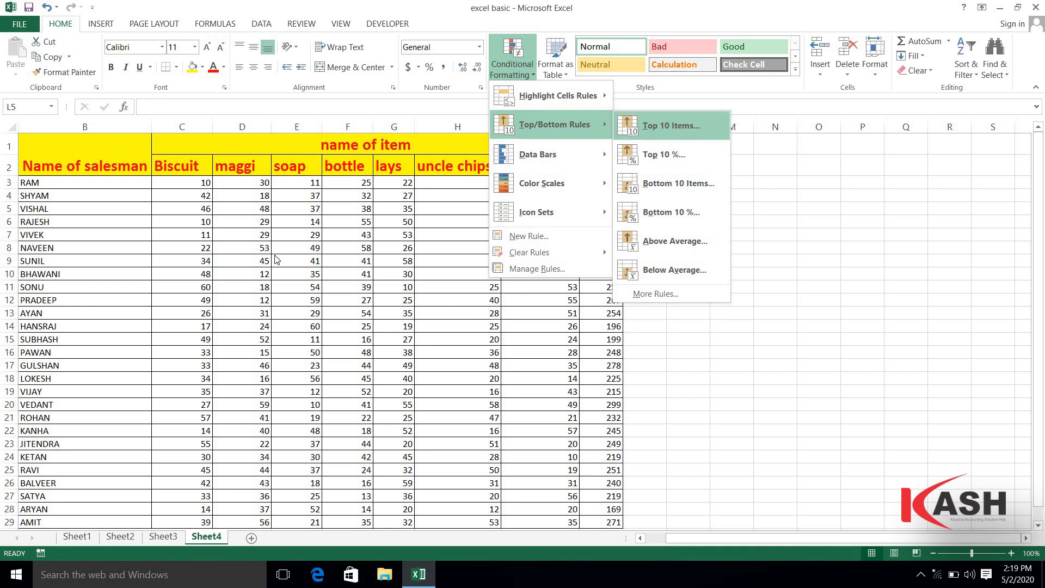
{"action": "key", "text": "Escape"}
{"action": "key", "text": "Escape"}
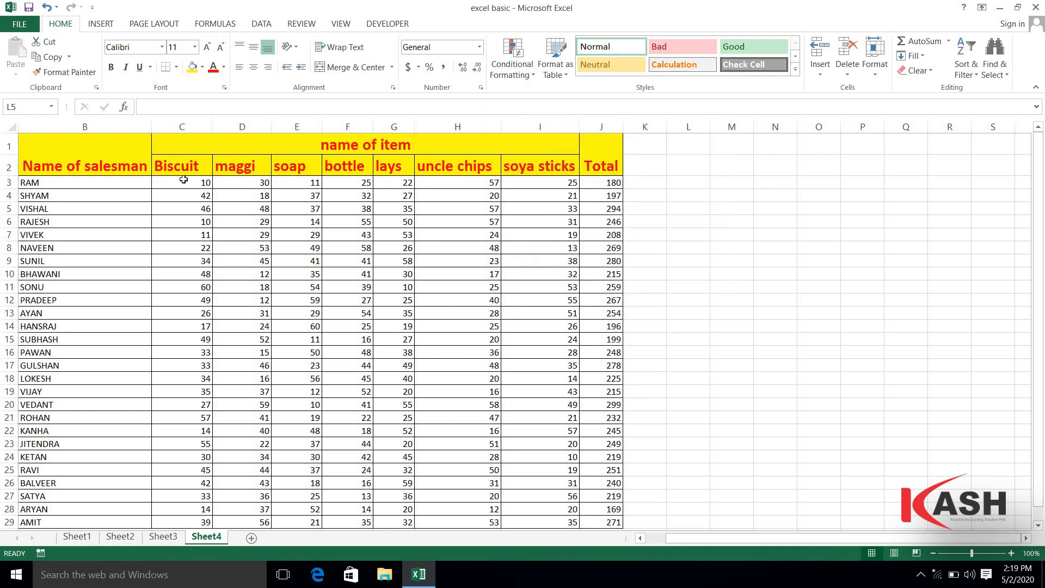
Highlight the top 3 values in C3:I29 using a Top 10 Items rule with Light Red Fill with Dark Red Text.
{"action": "left_click", "coordinate": [183, 179]}
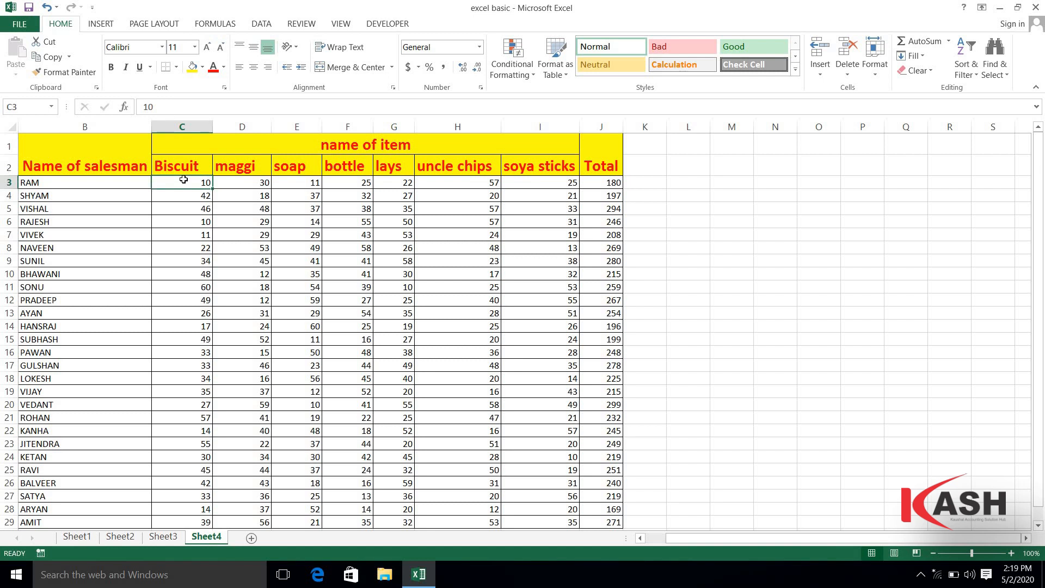
{"action": "key", "text": "ctrl+shift+Right"}
{"action": "key", "text": "ctrl+shift+Left"}
{"action": "key", "text": "shift+Right"}
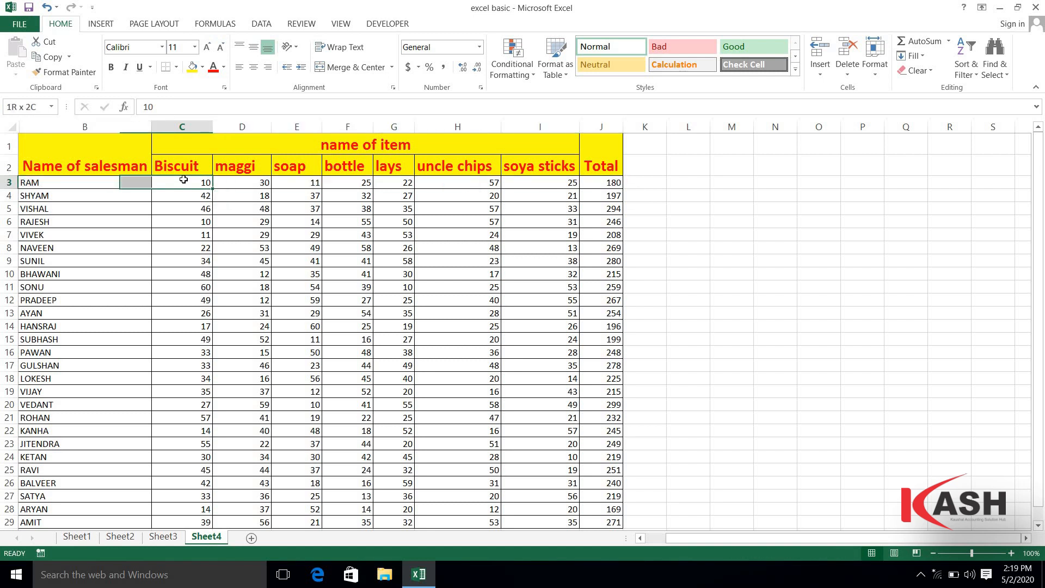
{"action": "key", "text": "ctrl+shift+Right"}
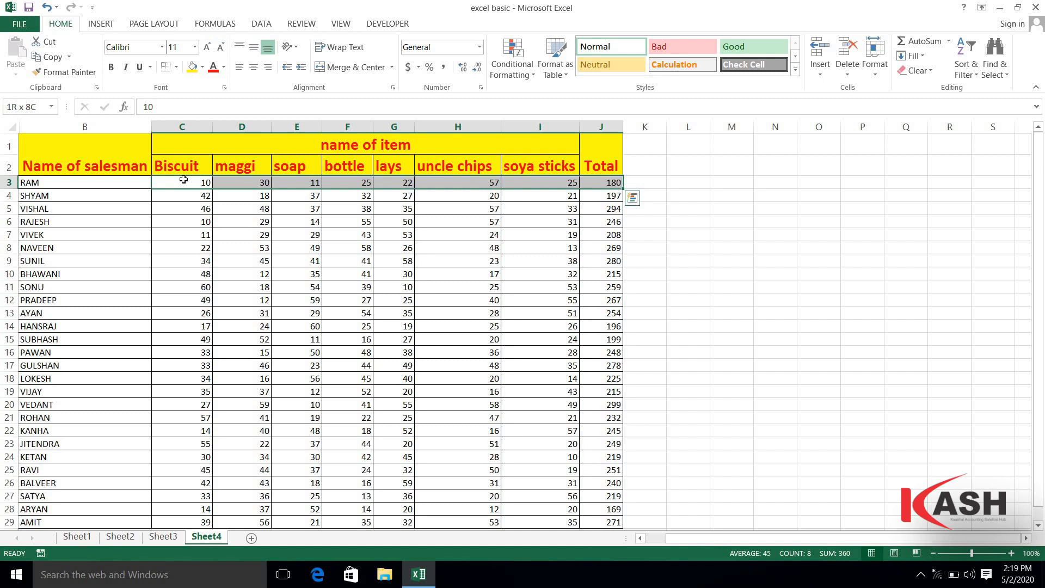
{"action": "key", "text": "shift+Left"}
{"action": "key", "text": "ctrl+shift+Down"}
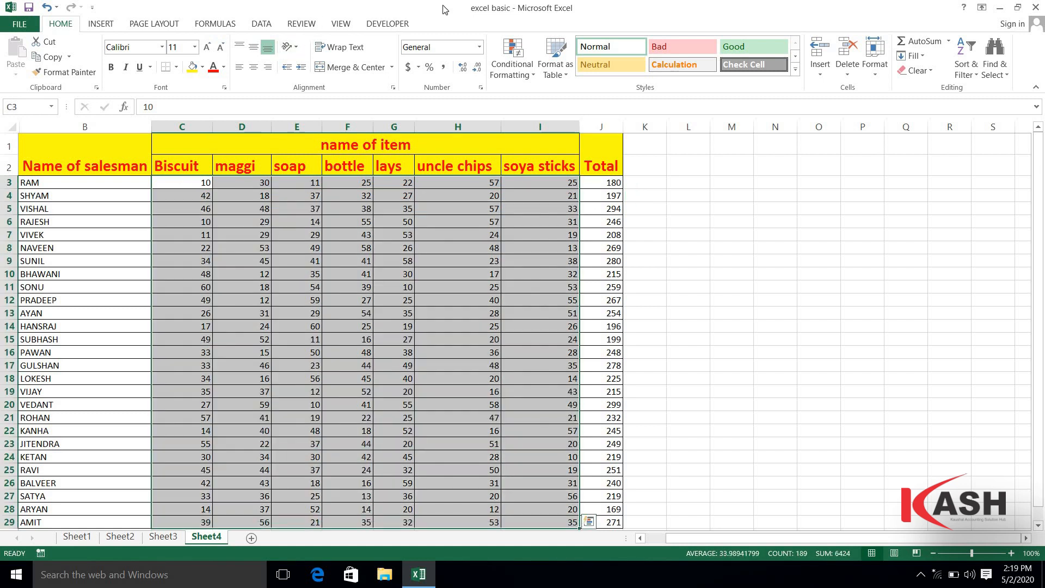
{"action": "left_click", "coordinate": [532, 79]}
{"action": "mouse_move", "coordinate": [569, 125]}
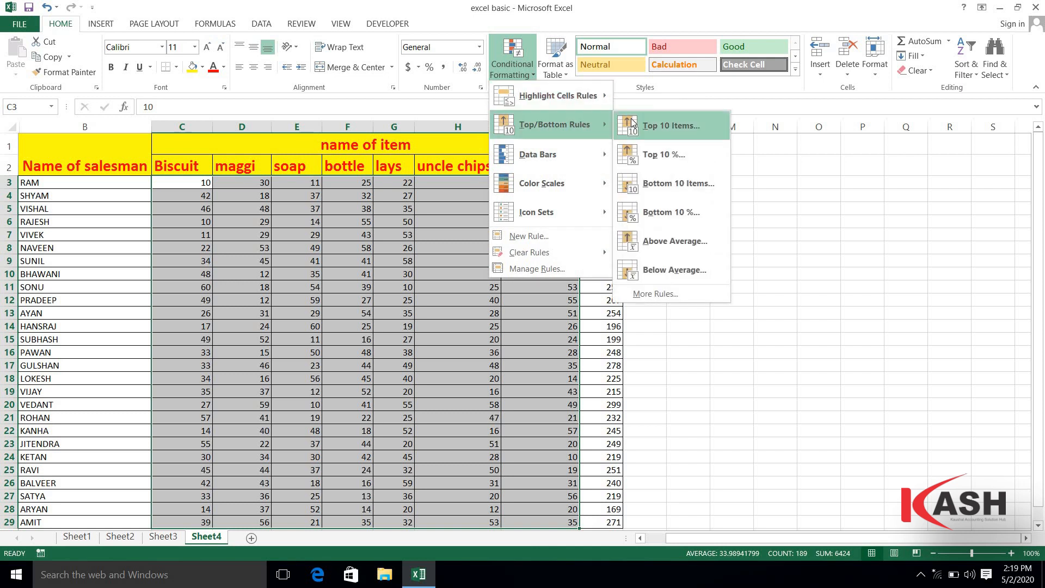
{"action": "left_click", "coordinate": [676, 135]}
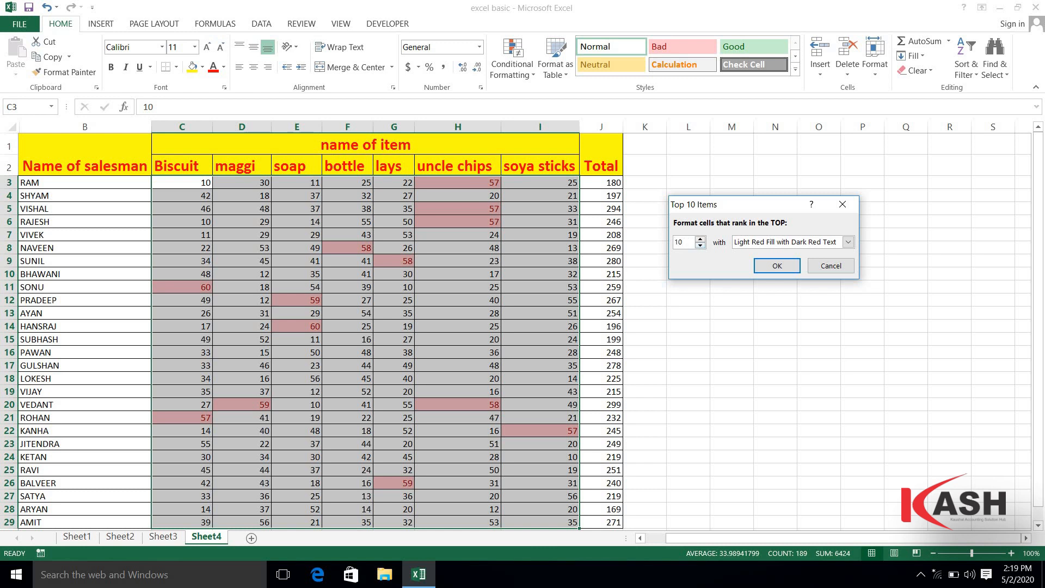
{"action": "key", "text": "BackSpace"}
{"action": "key", "text": "BackSpace"}
{"action": "type", "text": "3"}
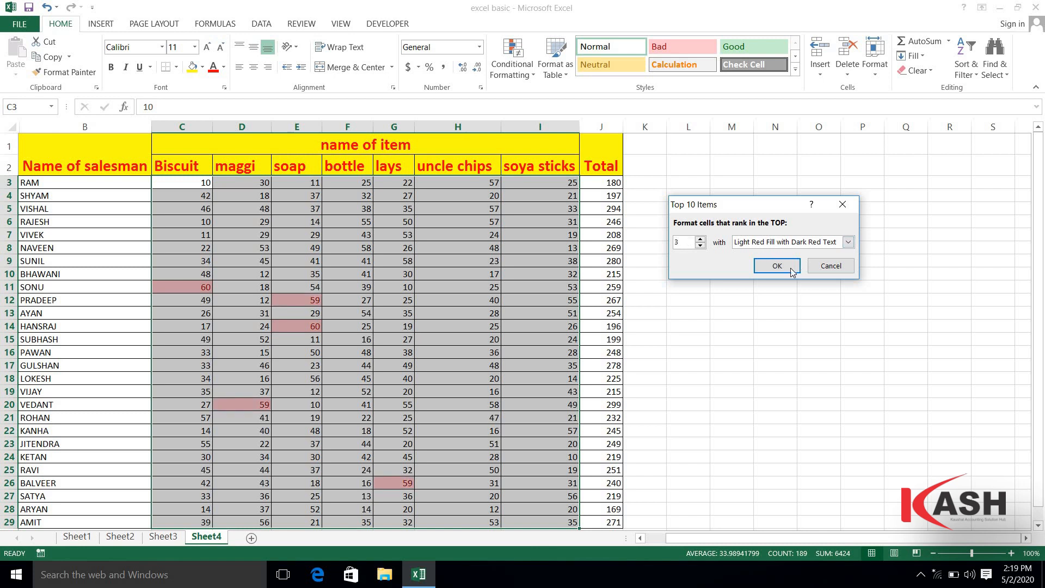
{"action": "left_click", "coordinate": [778, 267]}
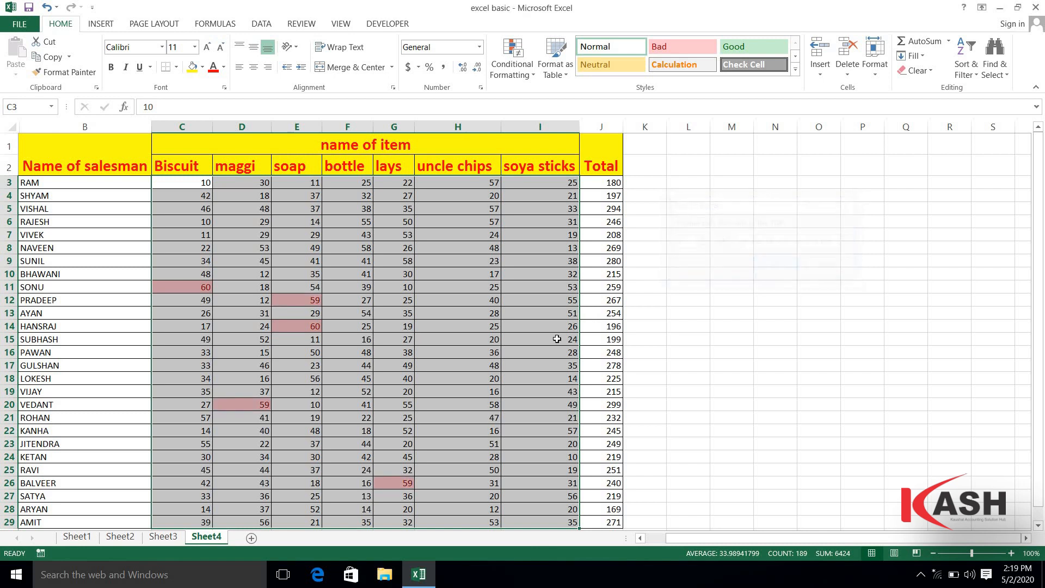
Examine the highlighted top-ranking values in the Biscuit and soap columns.
{"action": "left_click", "coordinate": [484, 341]}
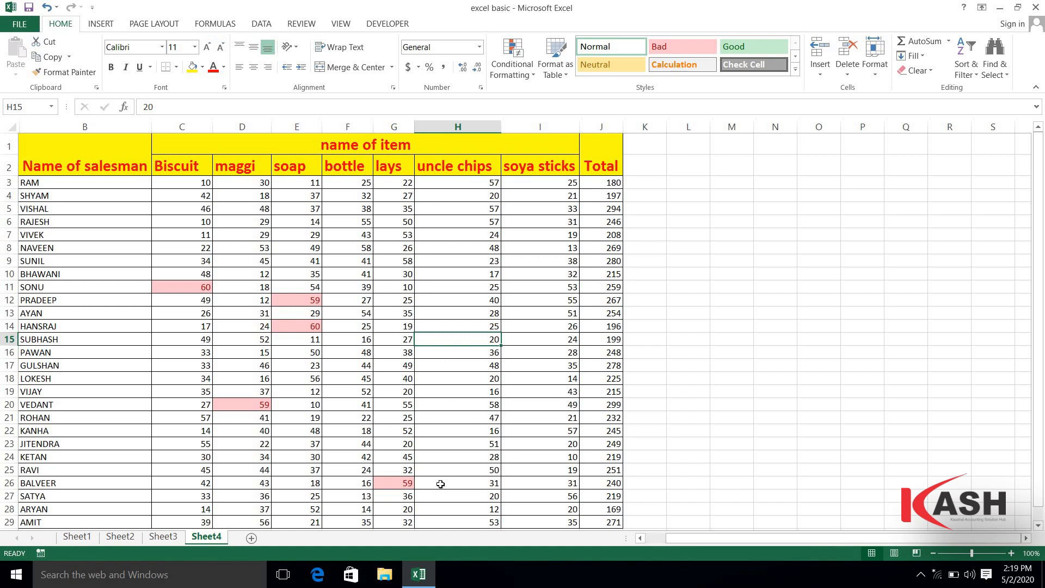
{"action": "key", "text": "Down"}
{"action": "key", "text": "Down"}
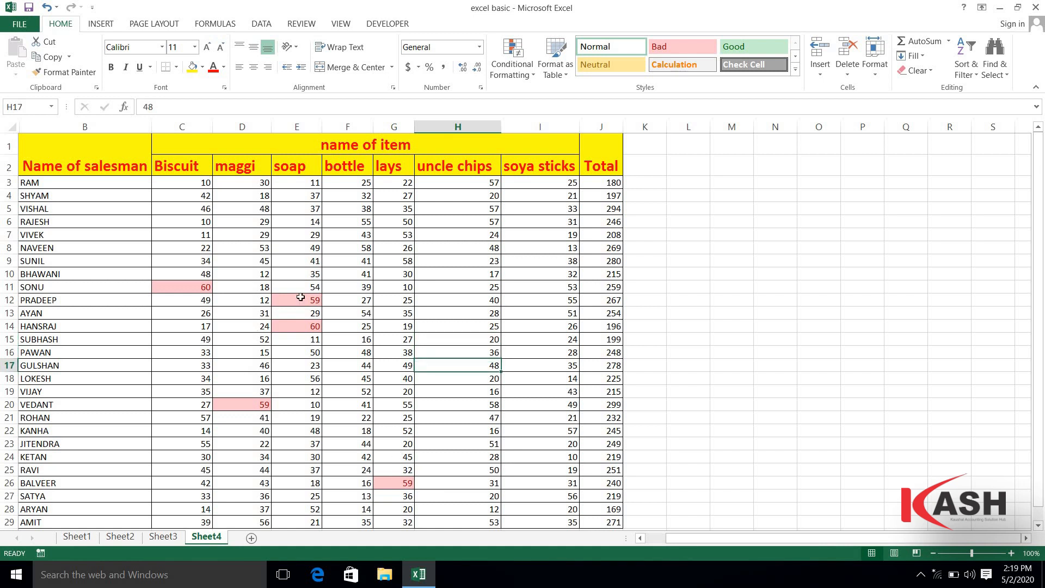
{"action": "left_click", "coordinate": [302, 329]}
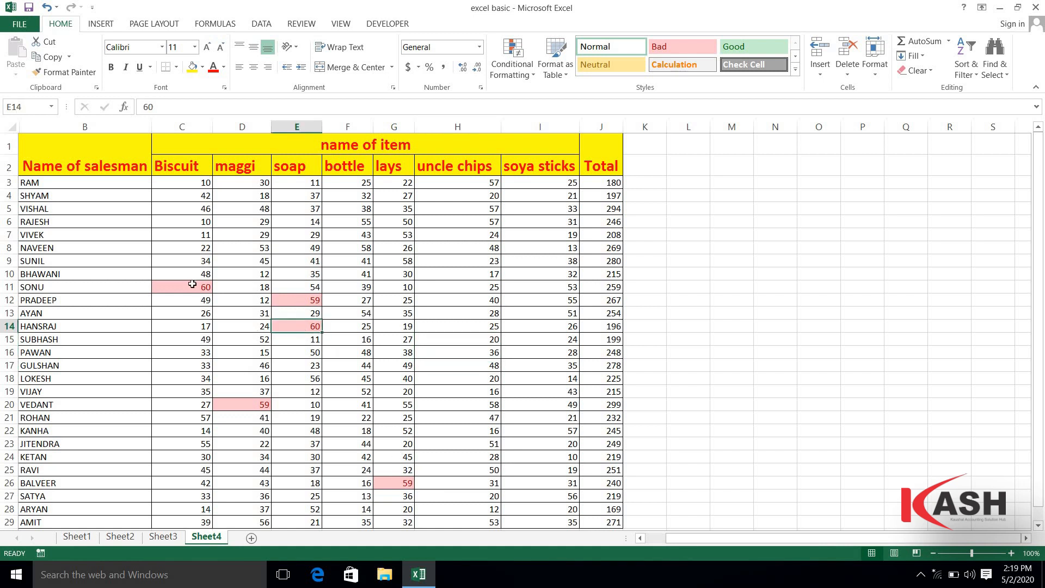
{"action": "left_click", "coordinate": [192, 284]}
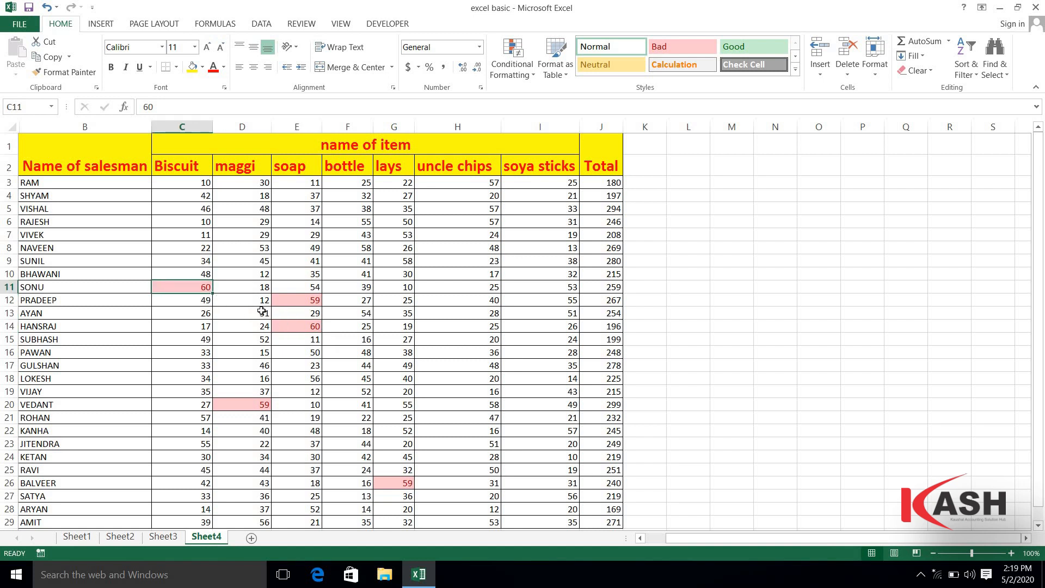
{"action": "left_click", "coordinate": [305, 300]}
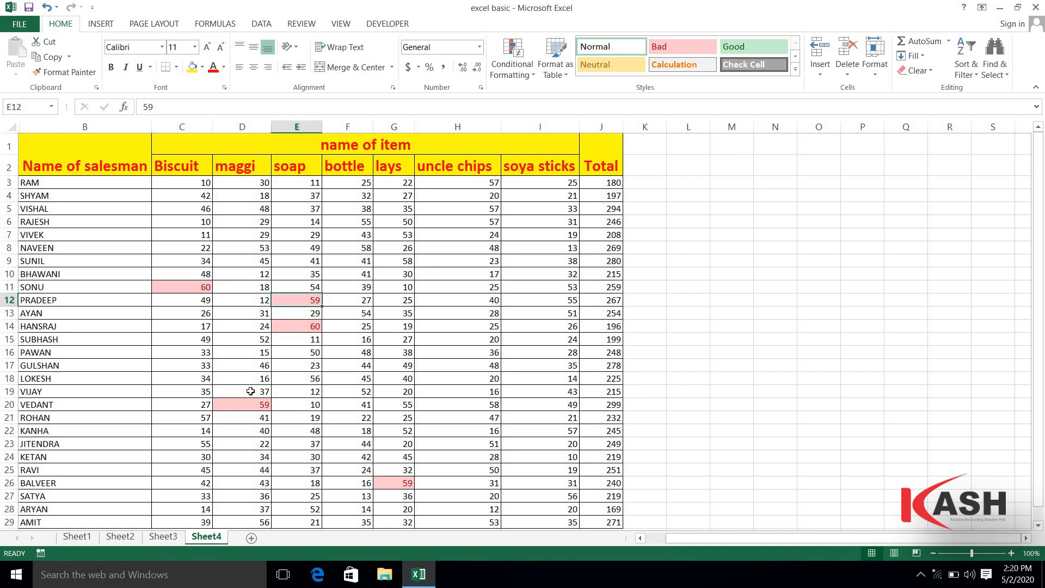
Set the Biscuit value in C11 to 61 and the maggi value in D20 to 62.
{"action": "left_click", "coordinate": [197, 282]}
{"action": "type", "text": "61"}
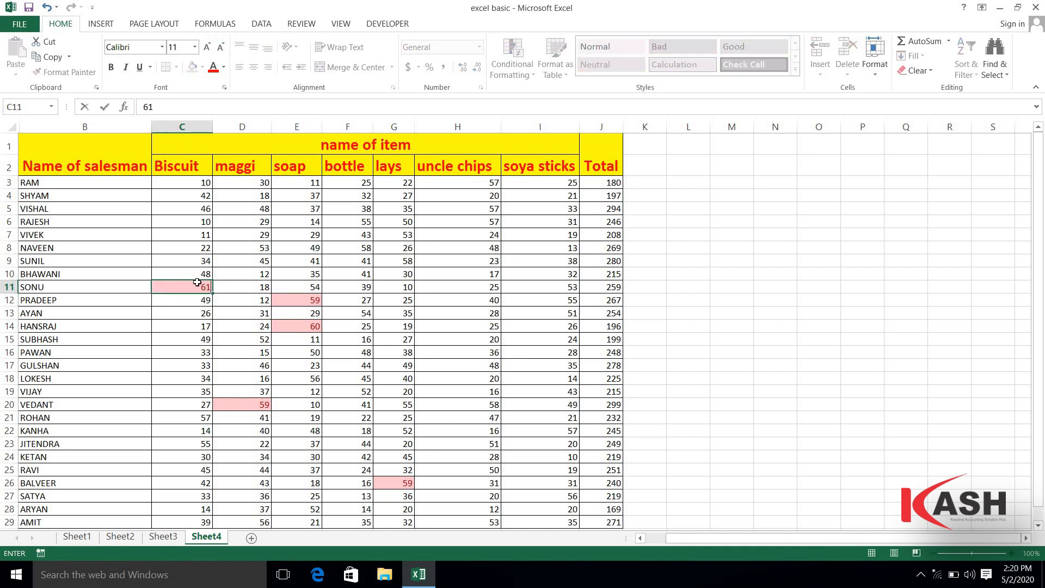
{"action": "key", "text": "Return"}
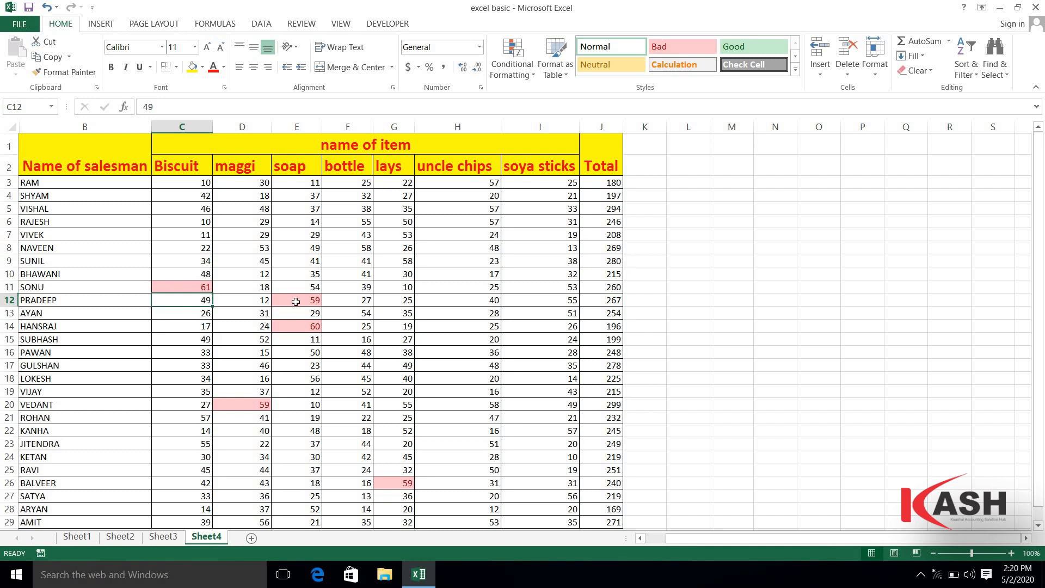
{"action": "left_click", "coordinate": [256, 406]}
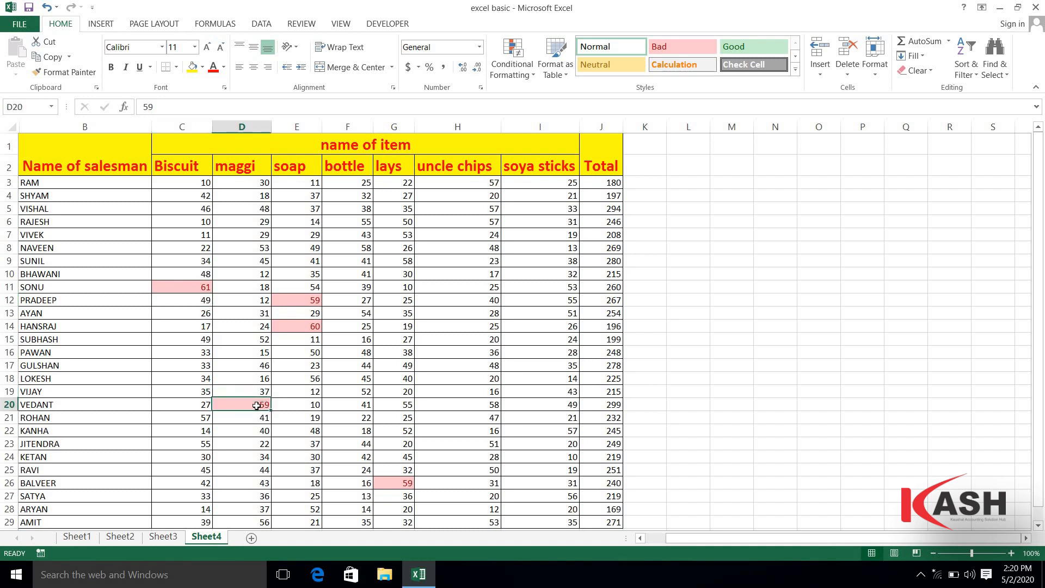
{"action": "type", "text": "62"}
{"action": "key", "text": "Return"}
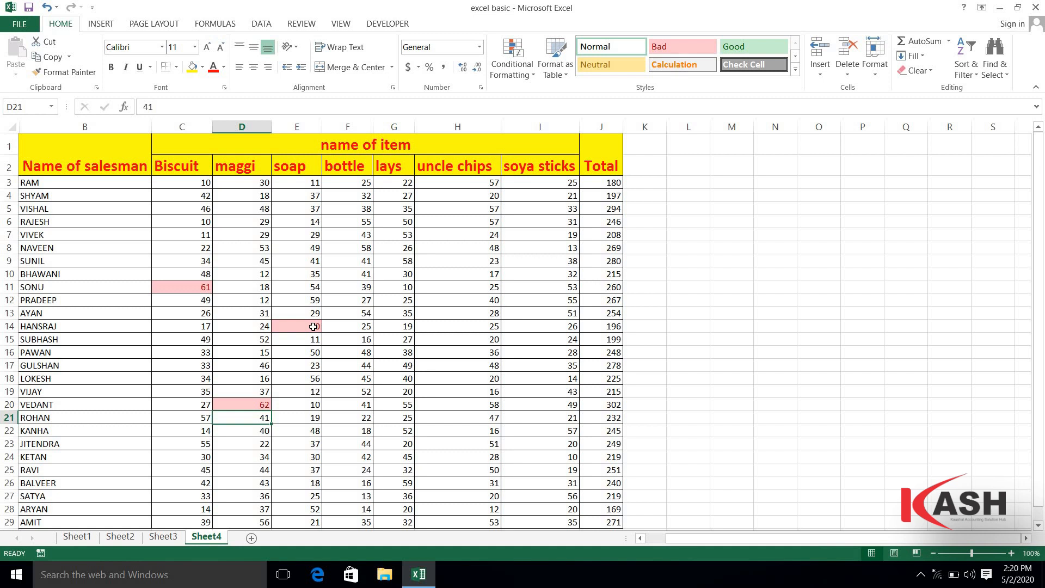
Set each of the bottle values in F12, F13 and F14 to 60.
{"action": "left_click", "coordinate": [370, 301]}
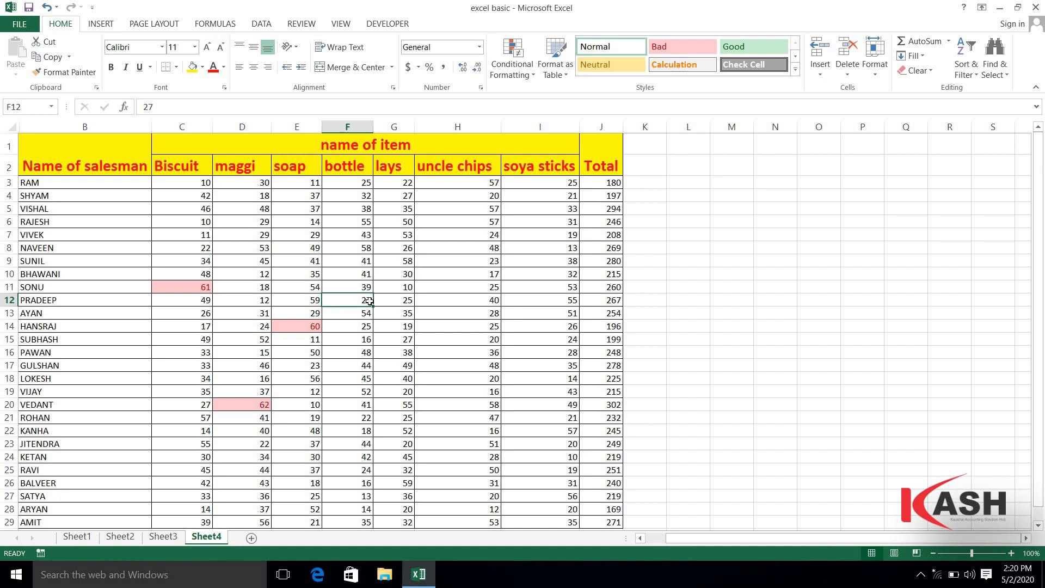
{"action": "type", "text": "60"}
{"action": "key", "text": "Return"}
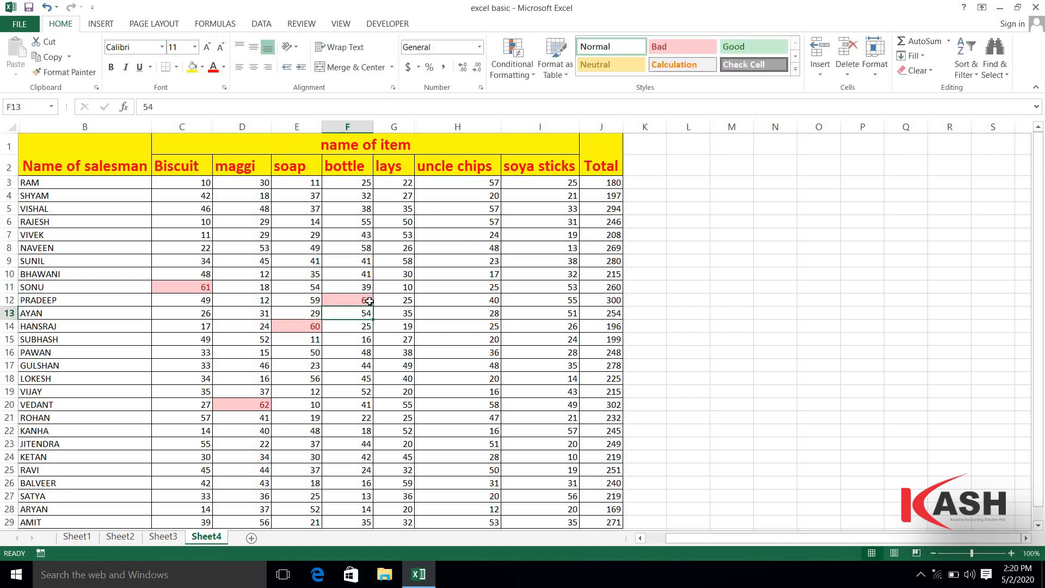
{"action": "type", "text": "60"}
{"action": "key", "text": "Return"}
{"action": "type", "text": "60"}
{"action": "key", "text": "Return"}
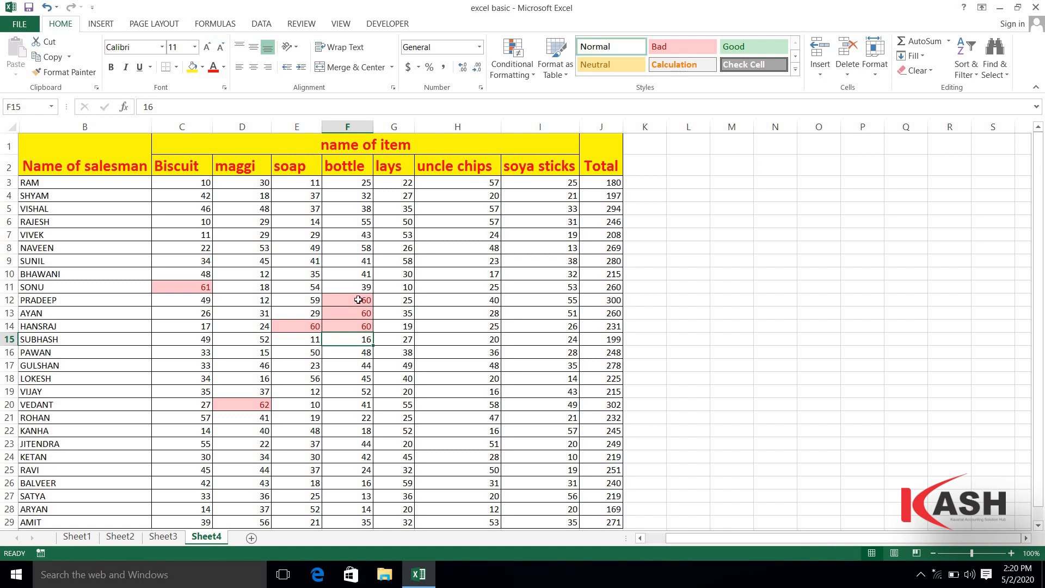
{"action": "left_click", "coordinate": [357, 300]}
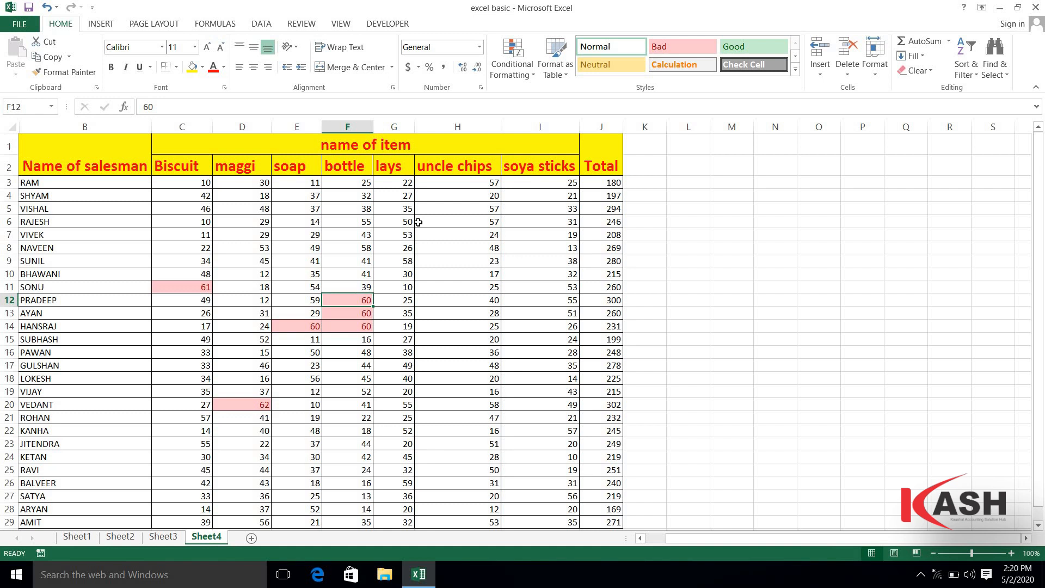
Undo the value edits in C11, D20 and F12:F14, the top 3 highlighting rule, and the earlier edits in K7.
{"action": "key", "text": "ctrl+z"}
{"action": "key", "text": "ctrl+z"}
{"action": "key", "text": "ctrl+z"}
{"action": "key", "text": "ctrl+z"}
{"action": "key", "text": "ctrl+z"}
{"action": "key", "text": "ctrl+z"}
{"action": "key", "text": "ctrl+z"}
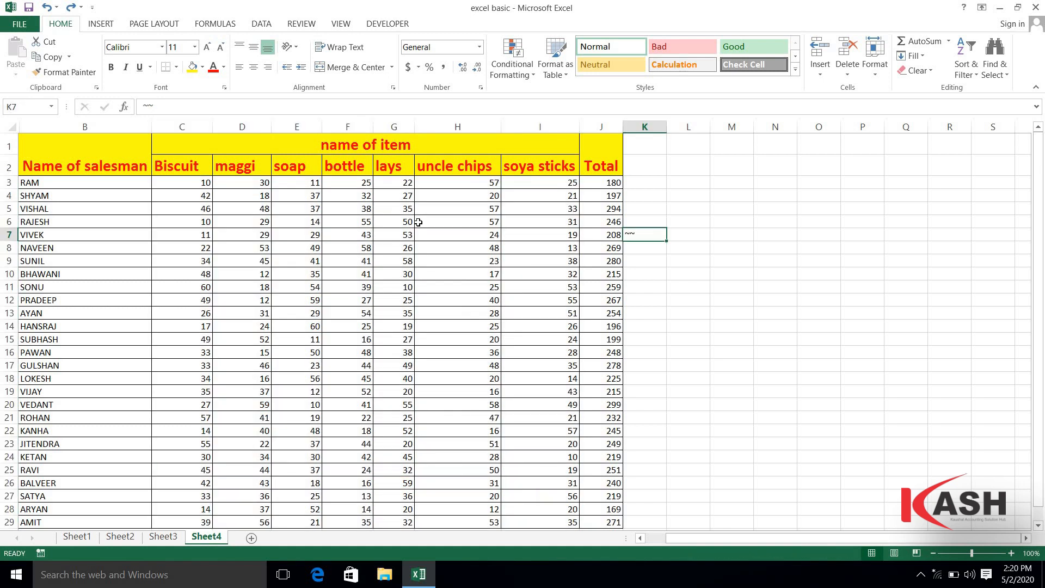
{"action": "key", "text": "ctrl+z"}
{"action": "left_click", "coordinate": [505, 75]}
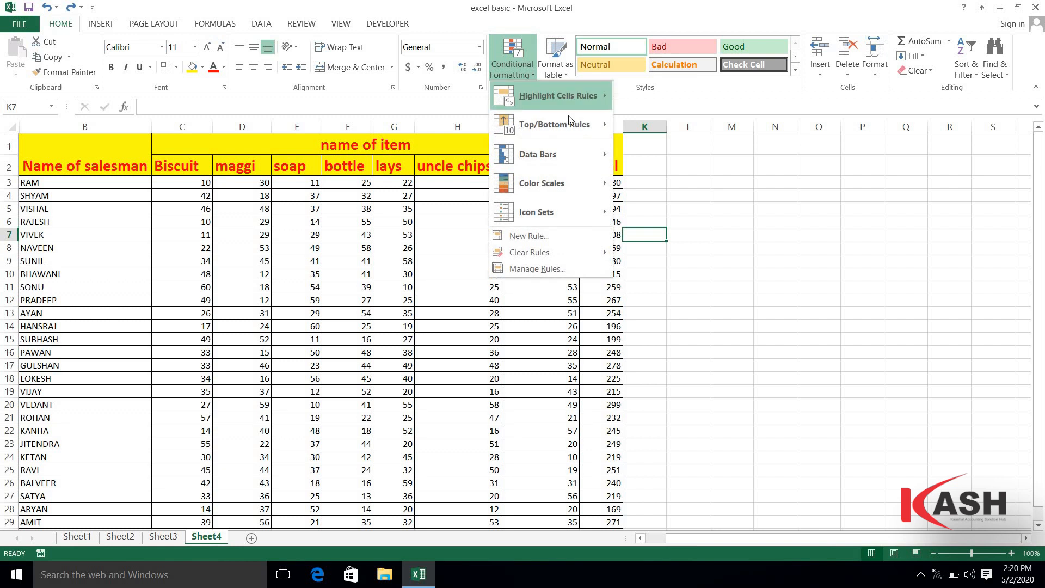
{"action": "mouse_move", "coordinate": [607, 125]}
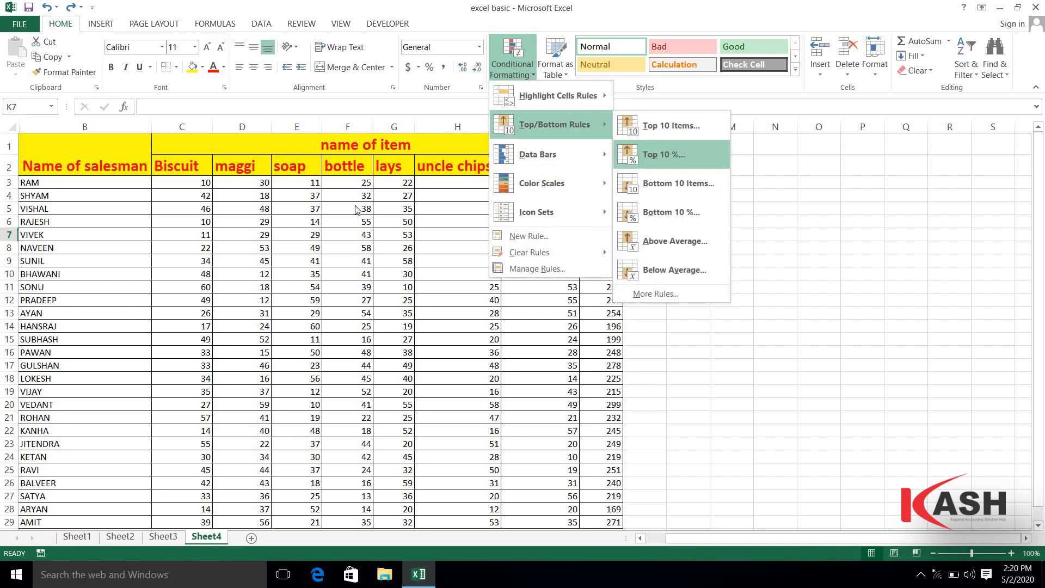
{"action": "left_click", "coordinate": [205, 192]}
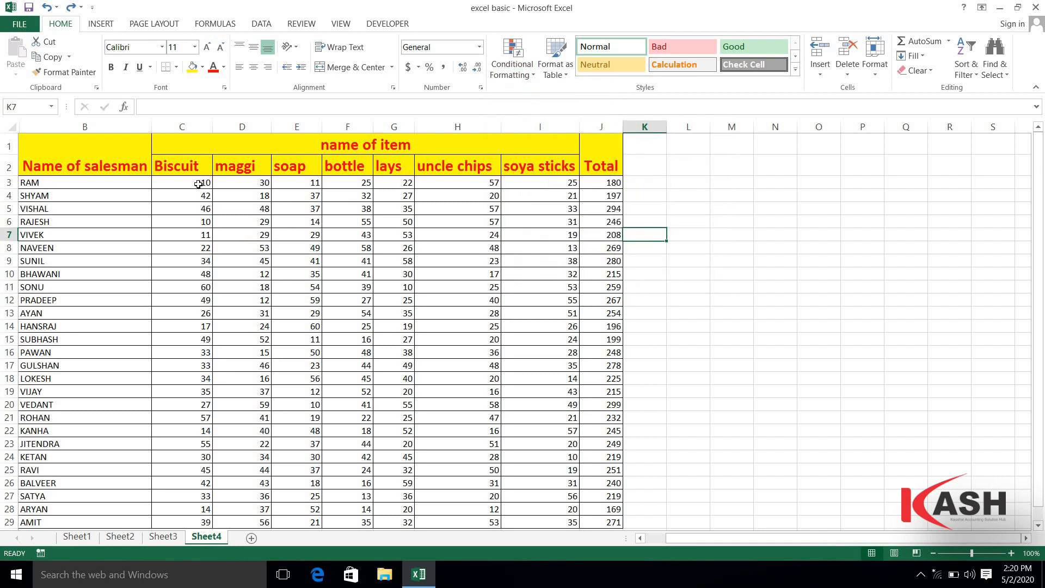
Apply a Top 10% rule to C3:I29 using Light Red Fill with Dark Red Text, and undo it.
{"action": "left_click", "coordinate": [199, 184]}
{"action": "key", "text": "shift+Right"}
{"action": "key", "text": "shift+Right"}
{"action": "key", "text": "shift+Right"}
{"action": "key", "text": "shift+Right"}
{"action": "key", "text": "shift+Right"}
{"action": "key", "text": "shift+Right"}
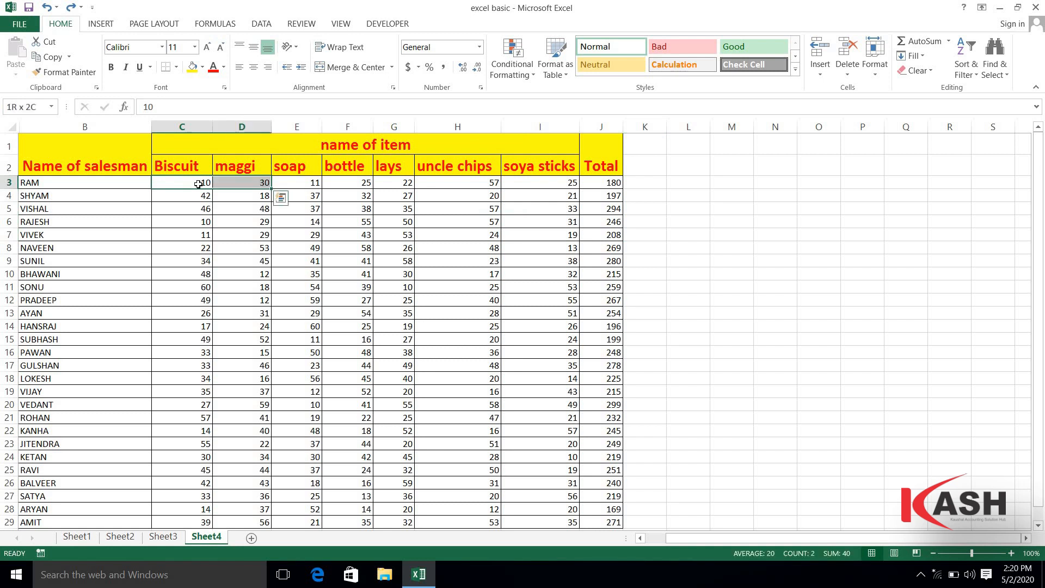
{"action": "key", "text": "ctrl+shift+Down"}
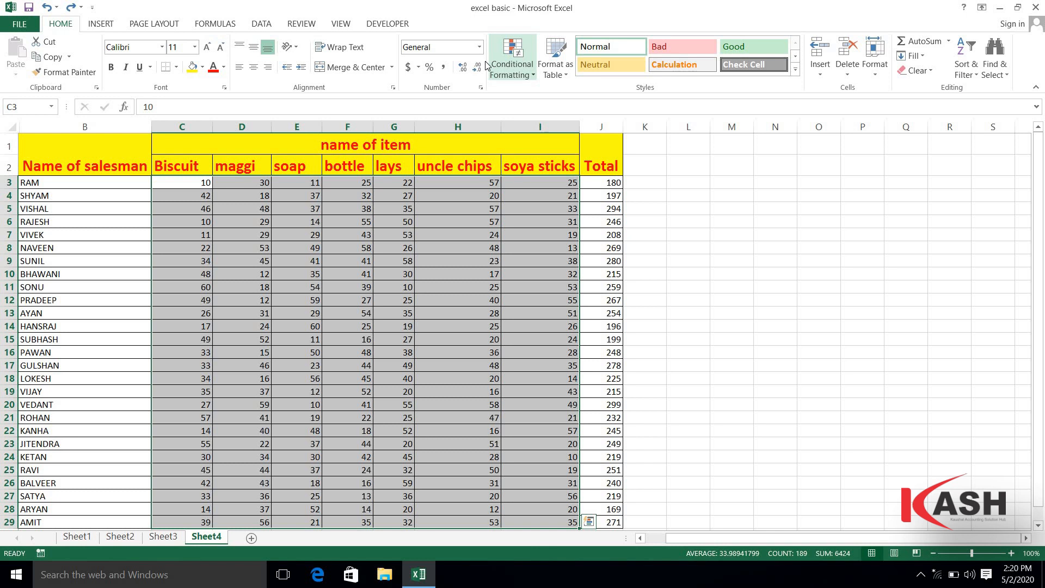
{"action": "left_click", "coordinate": [515, 68]}
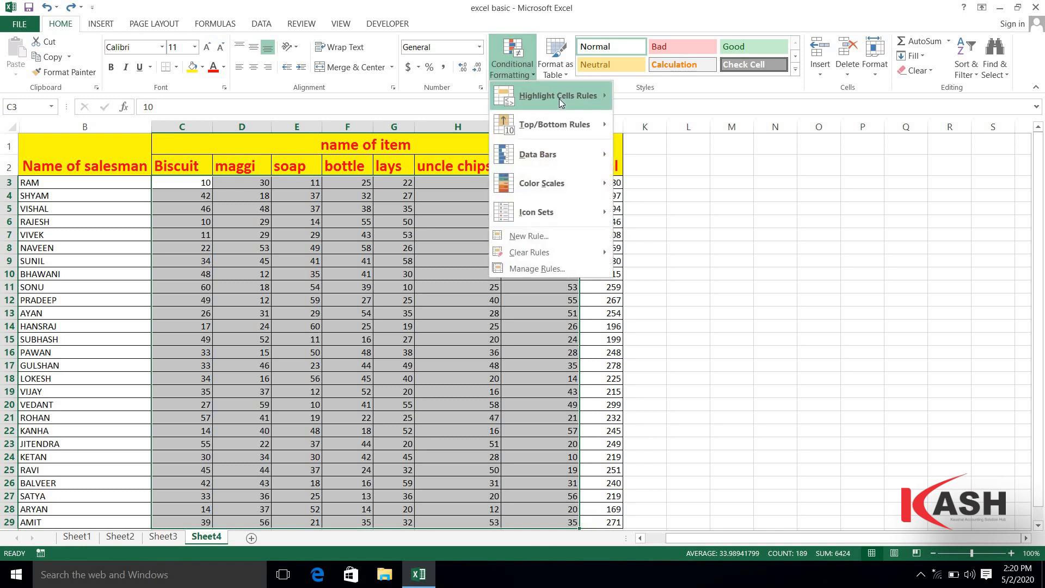
{"action": "mouse_move", "coordinate": [562, 124]}
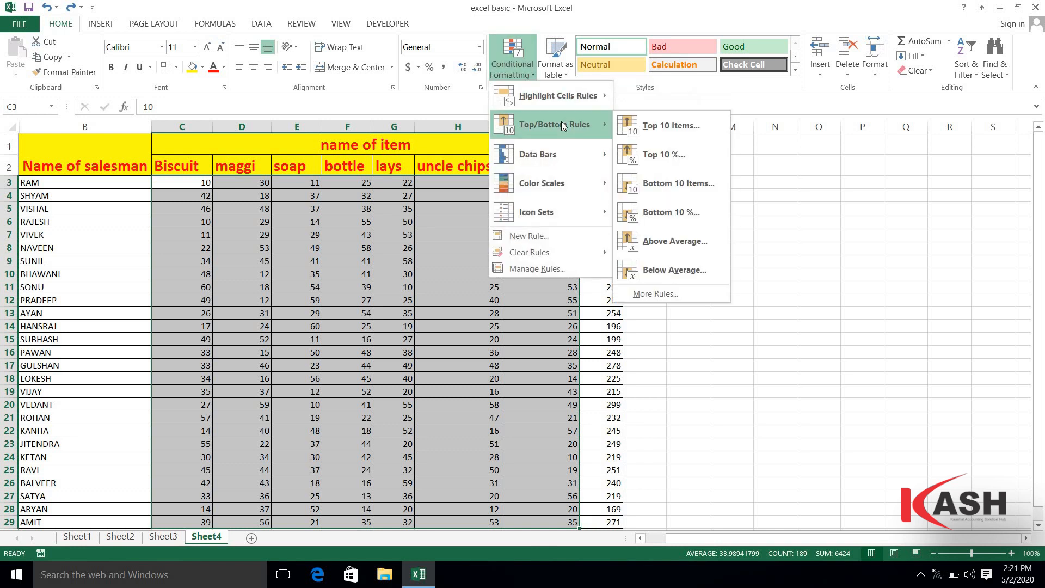
{"action": "left_click", "coordinate": [673, 154]}
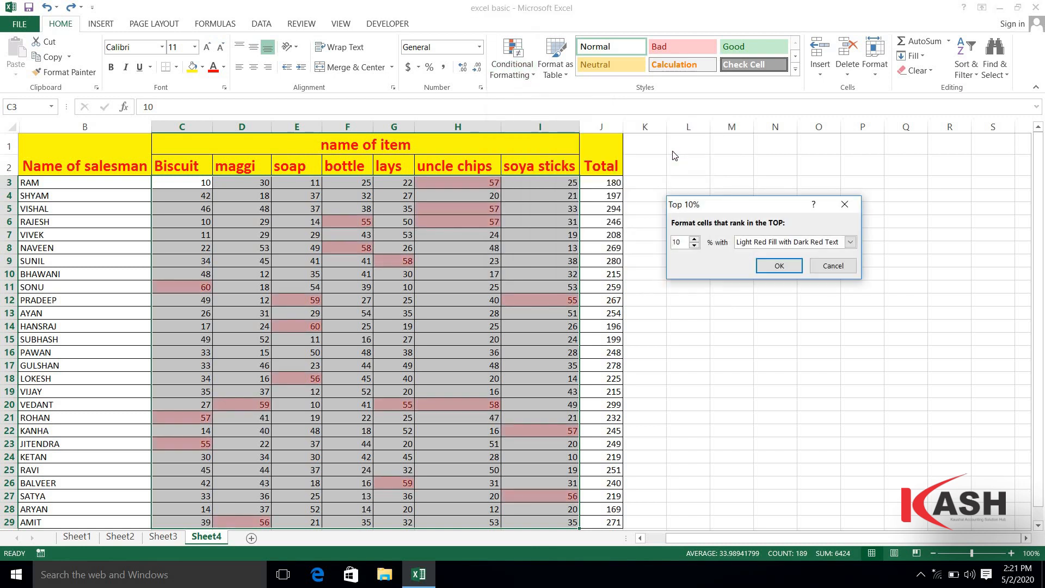
{"action": "left_click", "coordinate": [771, 265]}
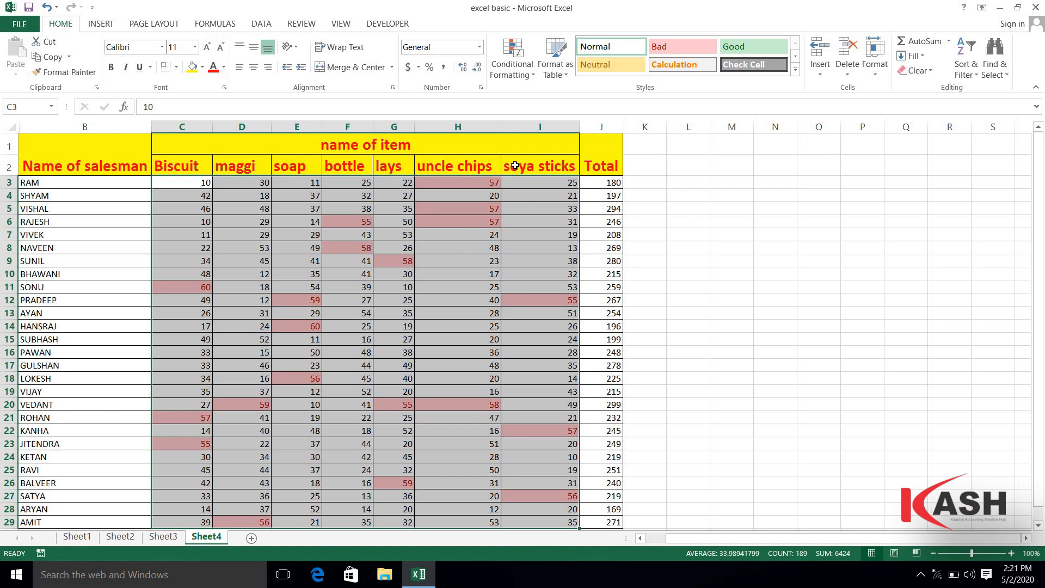
{"action": "left_click", "coordinate": [458, 211]}
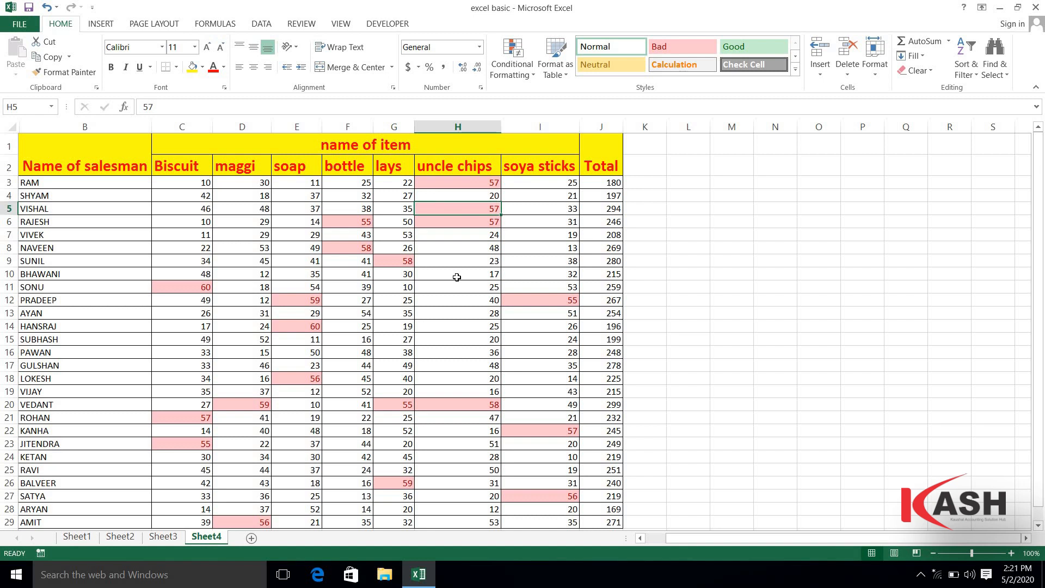
{"action": "key", "text": "ctrl+z"}
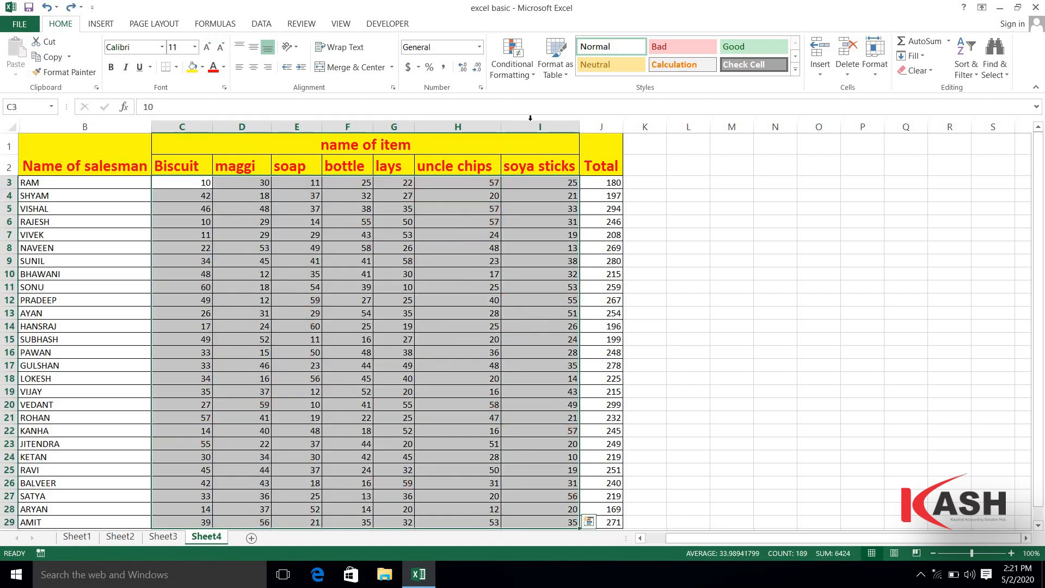
Apply a Bottom 10 Items rule limited to 1 item to C3:I29, using Light Red Fill with Dark Red Text.
{"action": "left_click", "coordinate": [533, 75]}
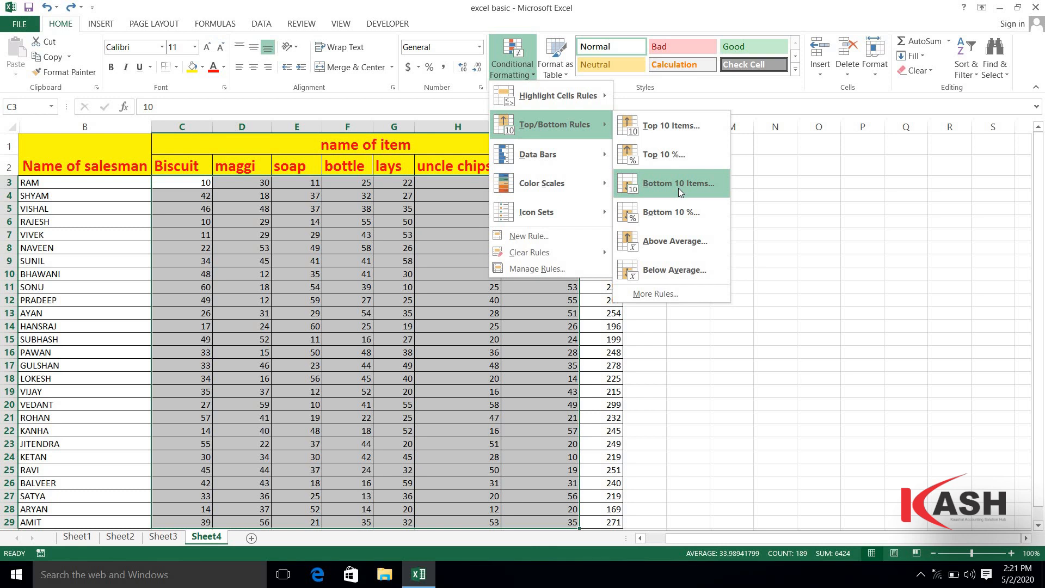
{"action": "left_click", "coordinate": [678, 187]}
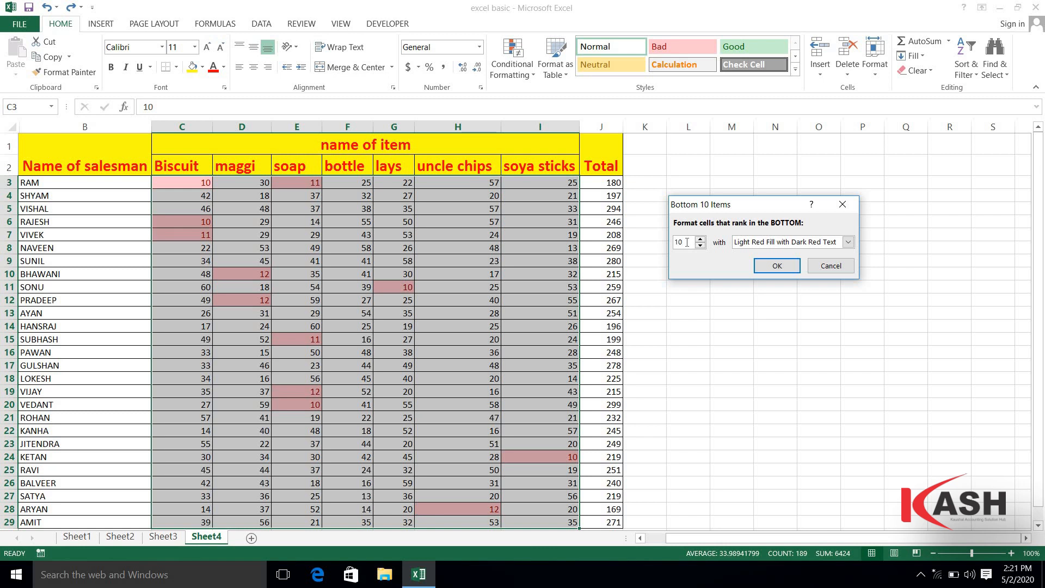
{"action": "key", "text": "BackSpace"}
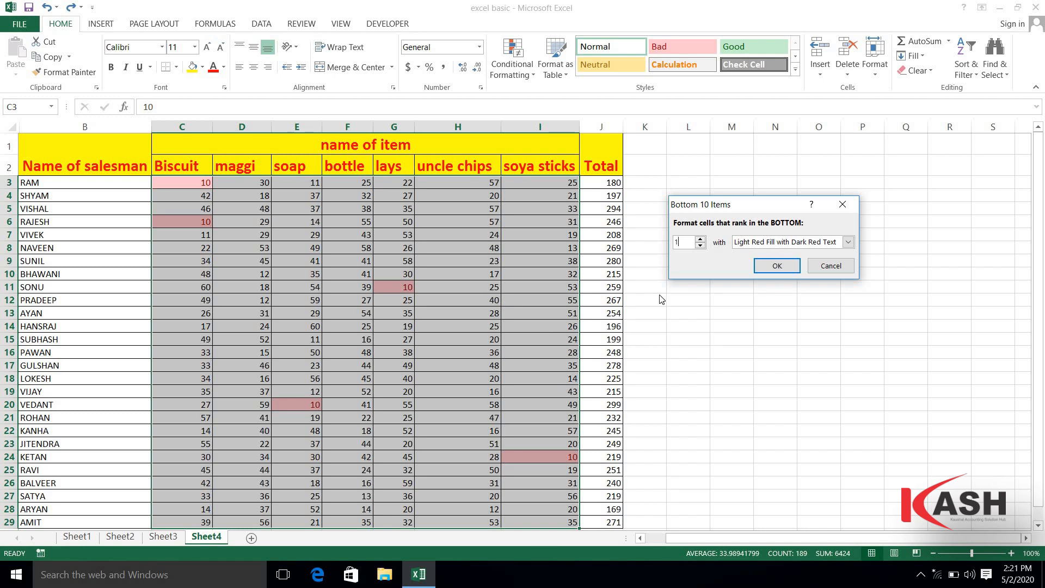
{"action": "left_click", "coordinate": [773, 267]}
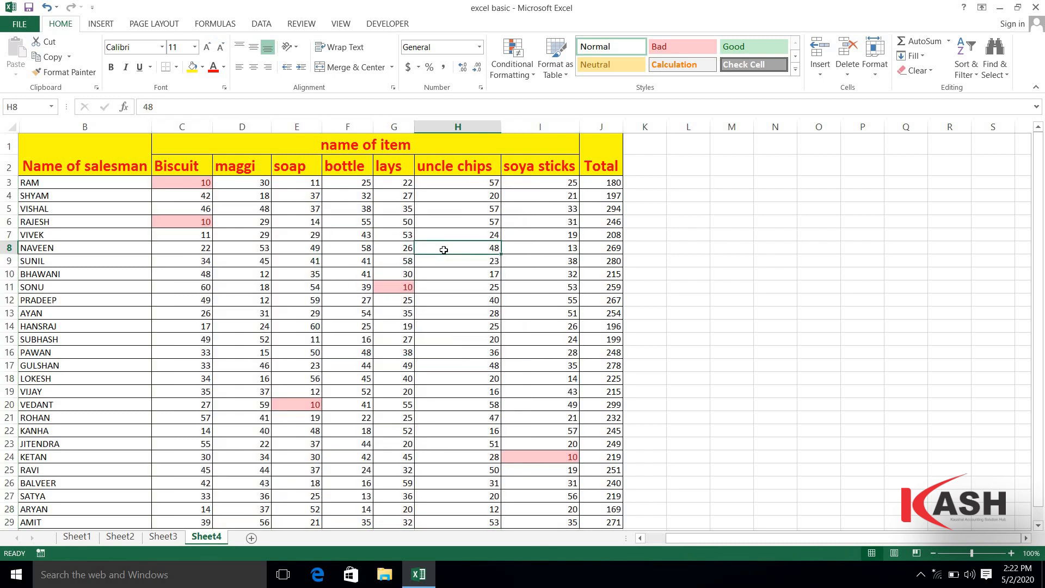
Set the uncle chips value in H8 to 9, and undo both that edit and the bottom-item rule.
{"action": "type", "text": "9"}
{"action": "key", "text": "Return"}
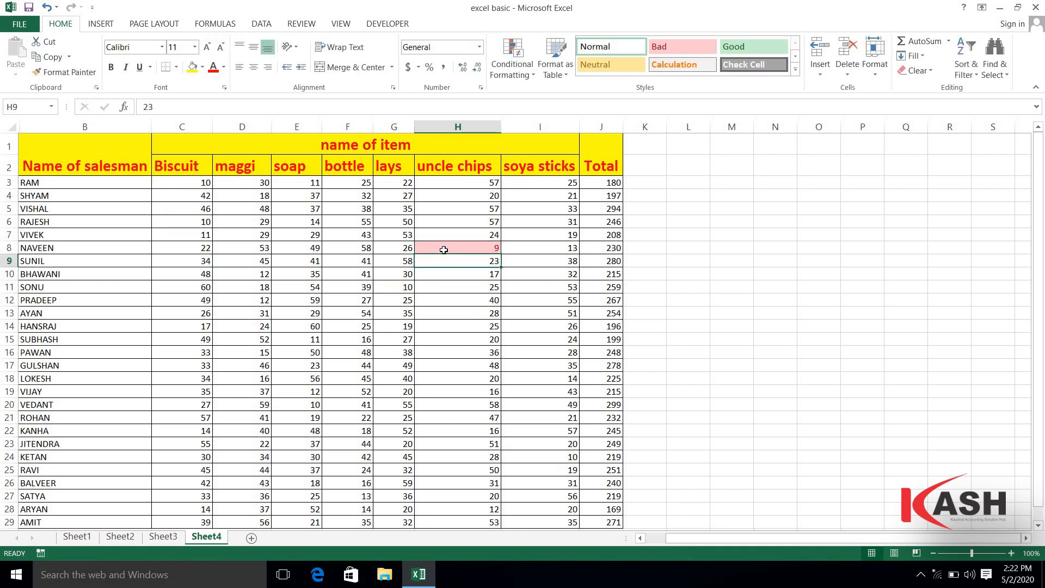
{"action": "key", "text": "ctrl+z"}
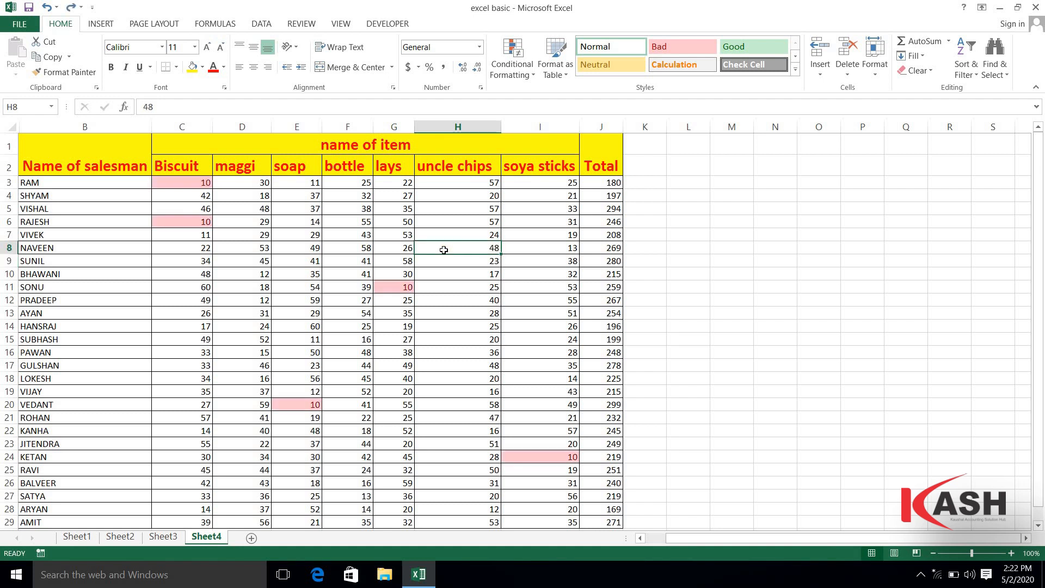
{"action": "key", "text": "ctrl+z"}
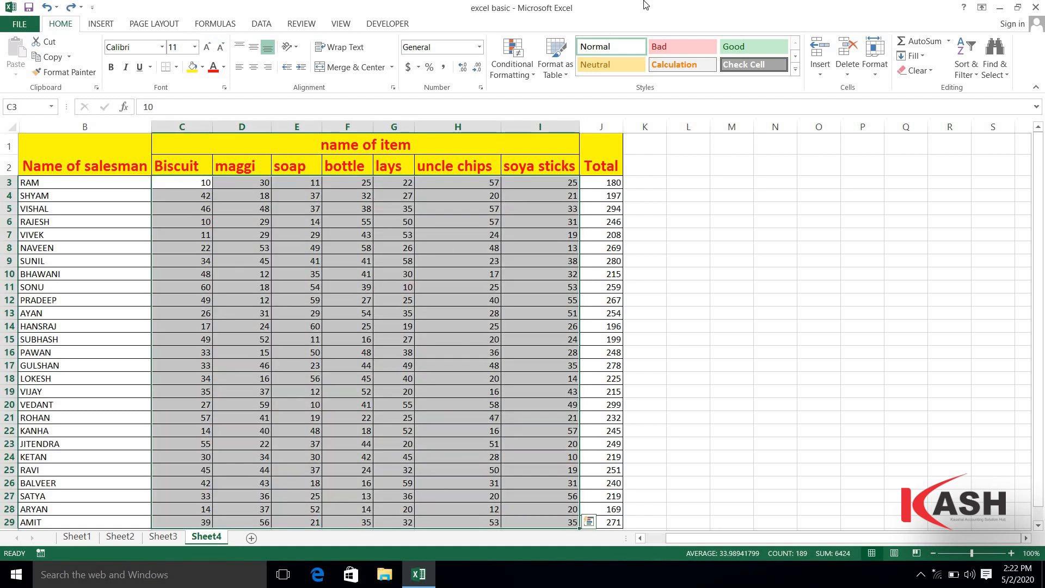
{"action": "left_click", "coordinate": [520, 75]}
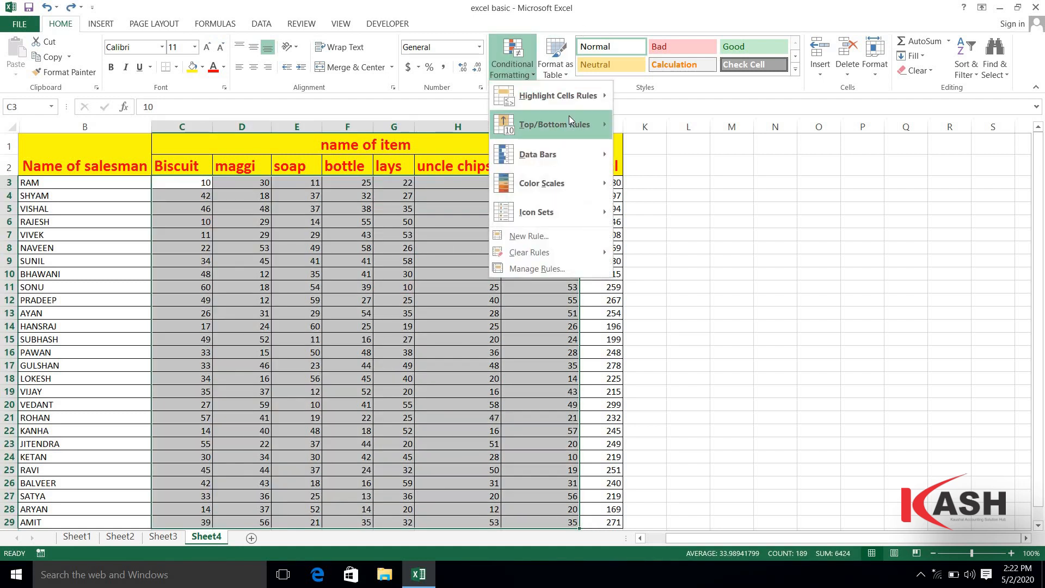
{"action": "mouse_move", "coordinate": [570, 120]}
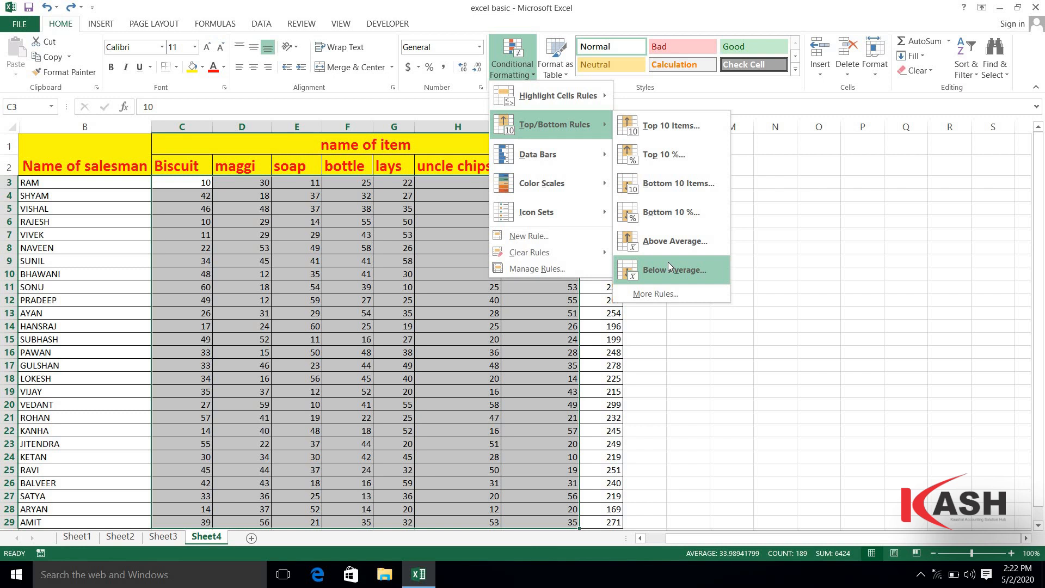
{"action": "left_click", "coordinate": [753, 228]}
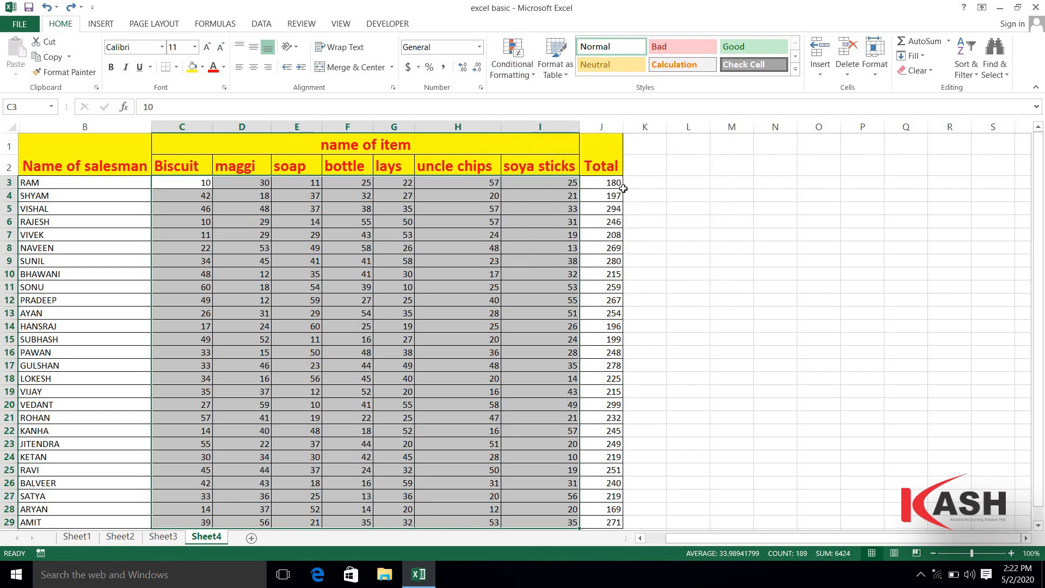
Highlight the above-average totals in J3:J29 using Light Red Fill with Dark Red Text.
{"action": "left_click", "coordinate": [596, 179]}
{"action": "key", "text": "shift+Down"}
{"action": "key", "text": "shift+Down"}
{"action": "key", "text": "shift+Down"}
{"action": "key", "text": "shift+Down"}
{"action": "key", "text": "shift+Down"}
{"action": "key", "text": "shift+Down"}
{"action": "key", "text": "shift+Down"}
{"action": "key", "text": "shift+Down"}
{"action": "key", "text": "shift+Down"}
{"action": "key", "text": "shift+Down"}
{"action": "key", "text": "shift+Down"}
{"action": "key", "text": "shift+Down"}
{"action": "key", "text": "shift+Down"}
{"action": "key", "text": "shift+Down"}
{"action": "key", "text": "shift+Down"}
{"action": "key", "text": "shift+Down"}
{"action": "key", "text": "shift+Down"}
{"action": "key", "text": "shift+Down"}
{"action": "key", "text": "shift+Down"}
{"action": "key", "text": "shift+Down"}
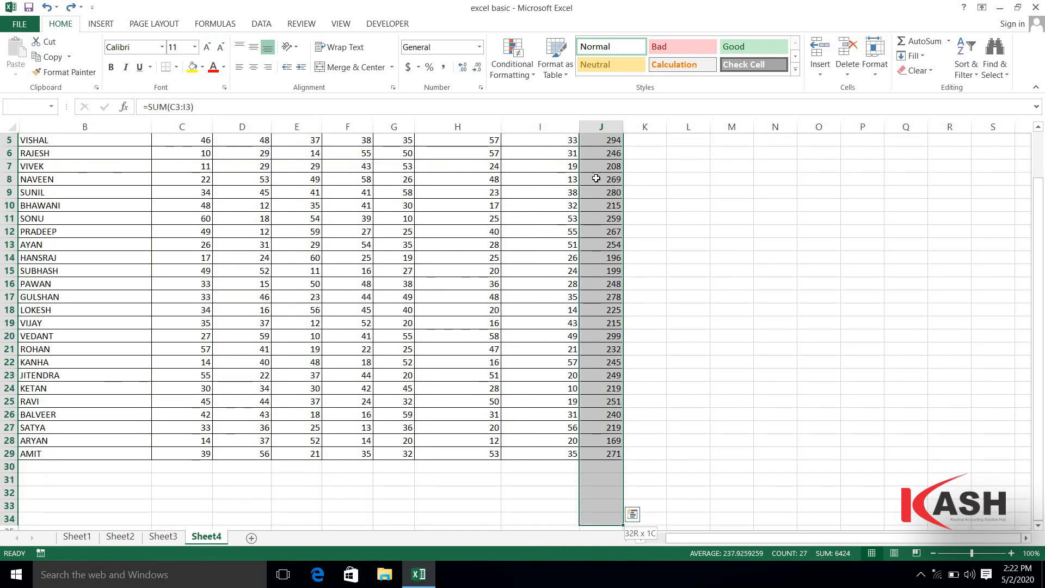
{"action": "key", "text": "shift+Up"}
{"action": "key", "text": "shift+Up"}
{"action": "key", "text": "shift+Up"}
{"action": "key", "text": "shift+Up"}
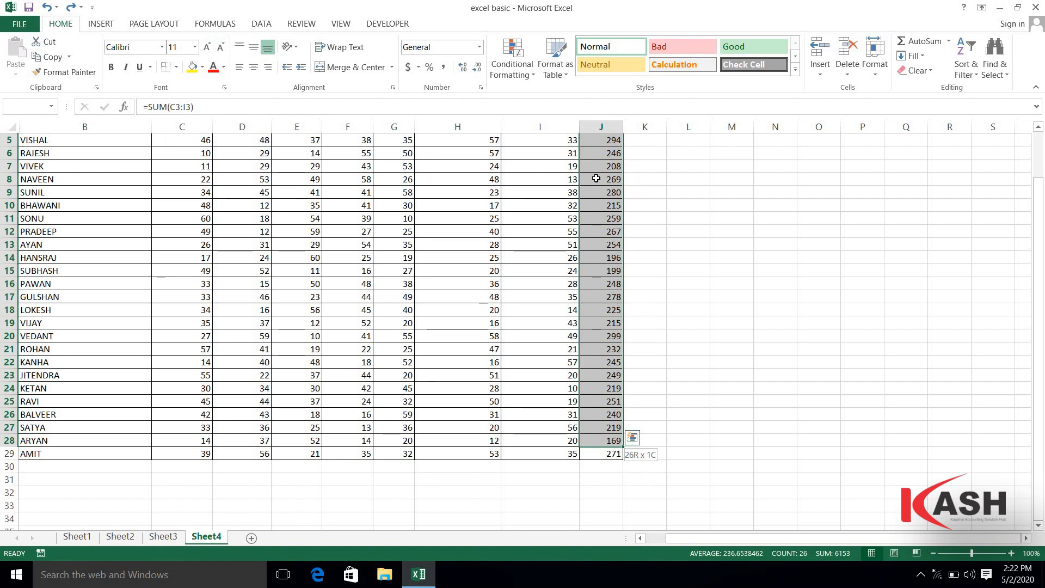
{"action": "key", "text": "shift+Down"}
{"action": "left_click_drag", "start_coordinate": [1041, 195], "coordinate": [1041, 151]}
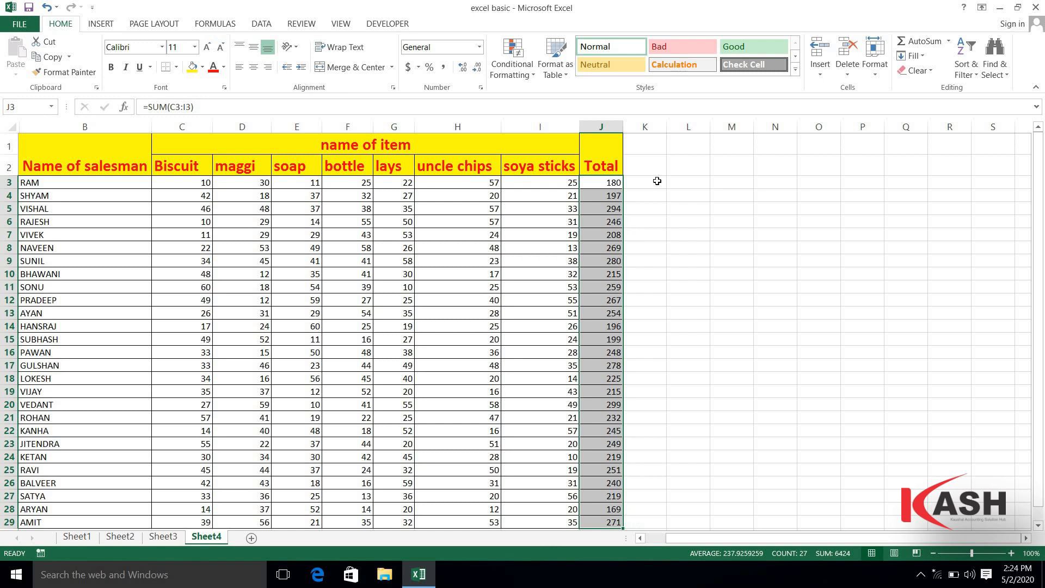
{"action": "left_click", "coordinate": [530, 75]}
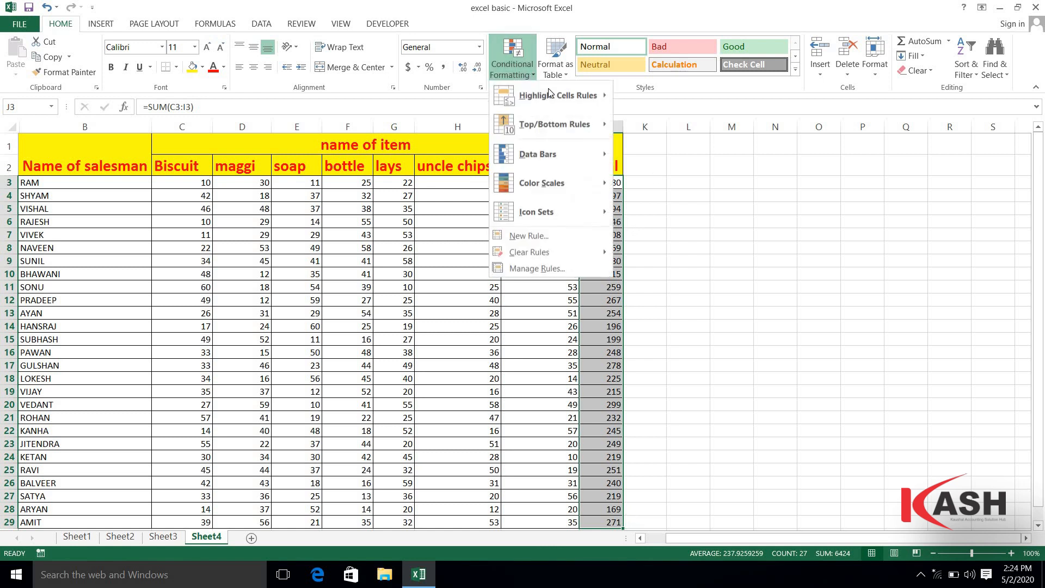
{"action": "mouse_move", "coordinate": [572, 125]}
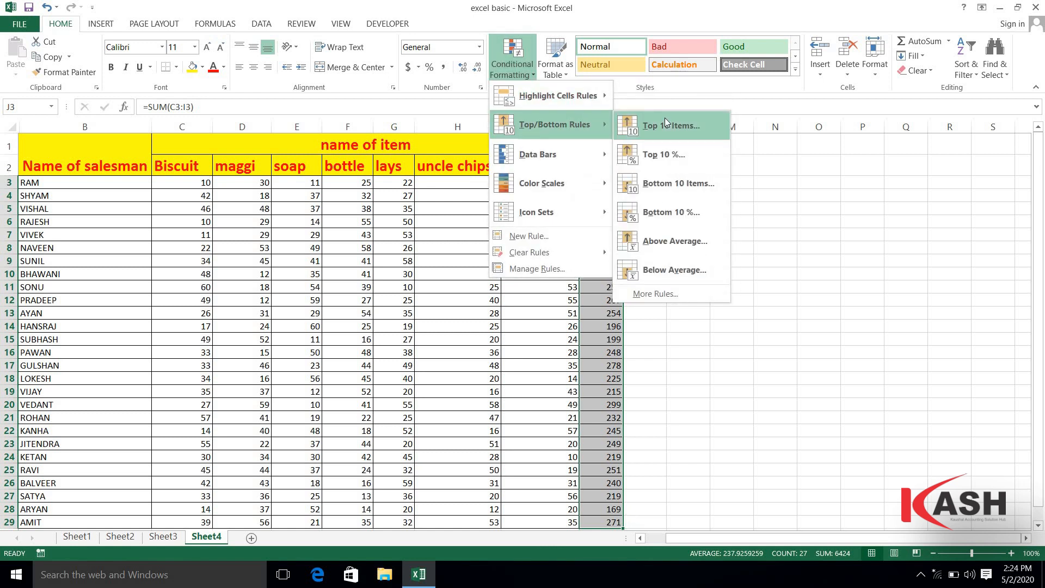
{"action": "left_click", "coordinate": [673, 242]}
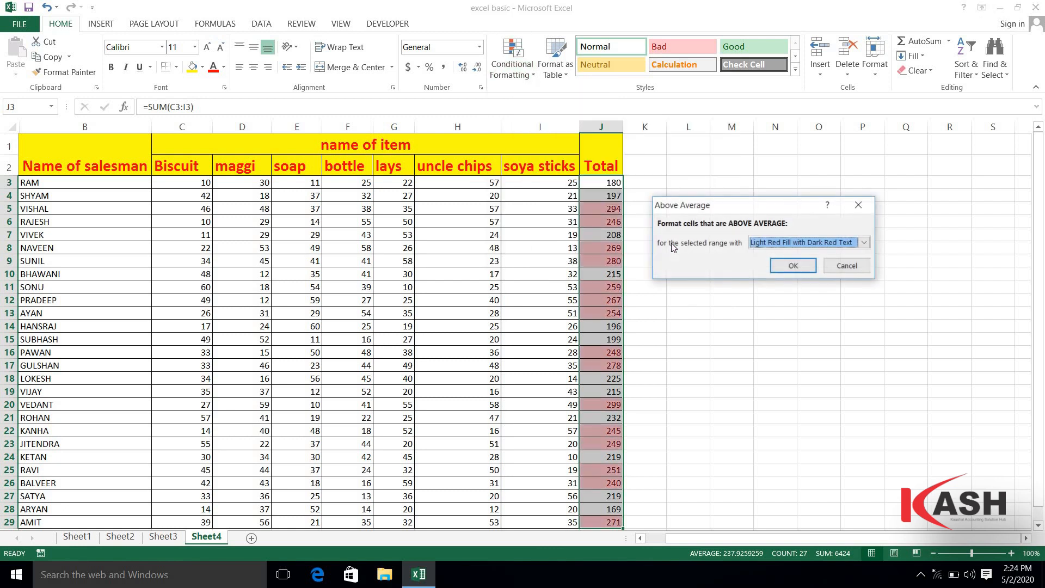
{"action": "left_click", "coordinate": [793, 265]}
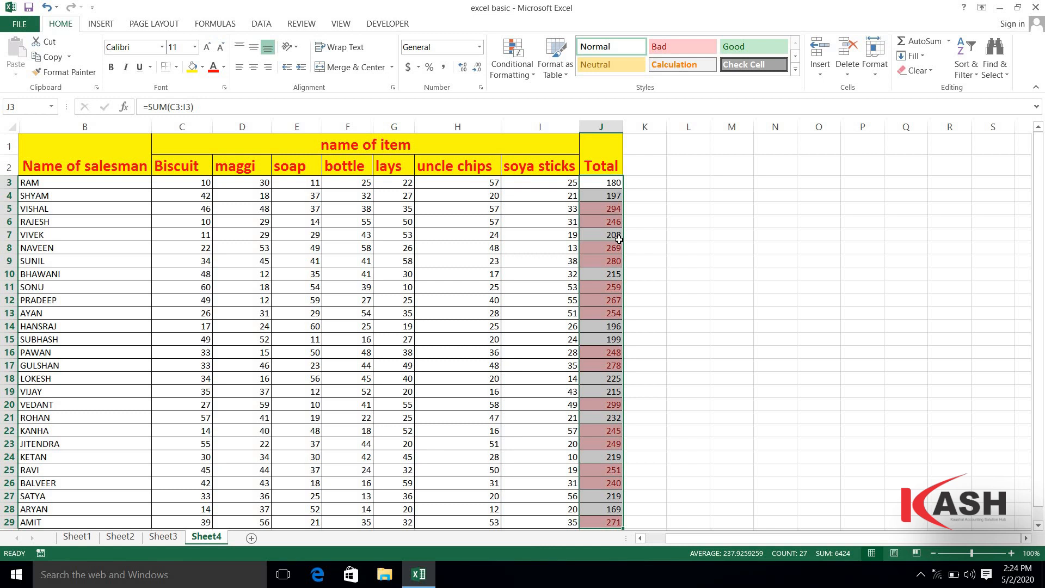
{"action": "left_click", "coordinate": [649, 233]}
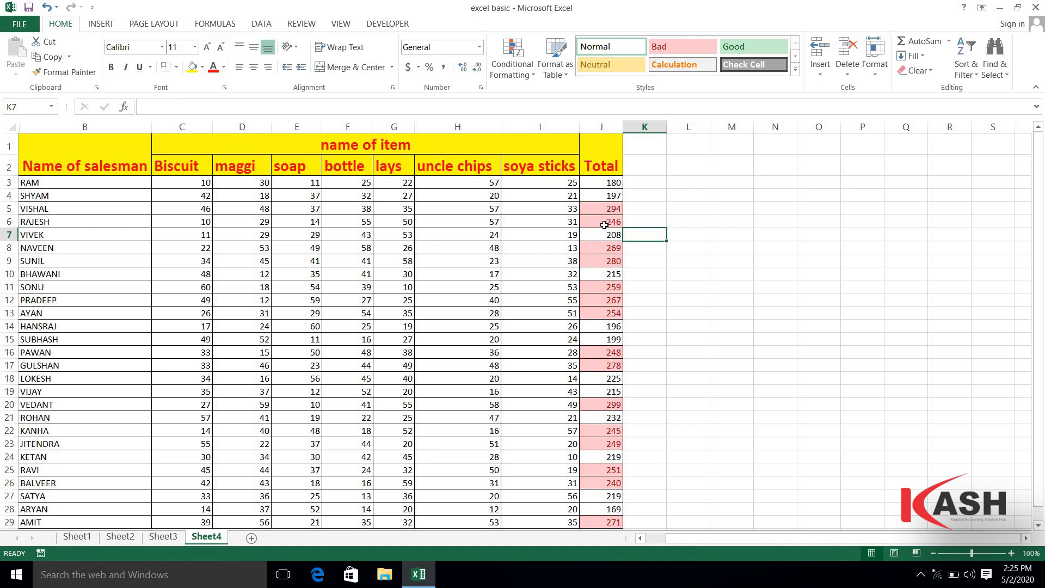
Replace the above-average highlighting on J3:J29 with a Below Average rule using Light Red Fill with Dark Red Text, and undo it.
{"action": "left_click_drag", "start_coordinate": [602, 182], "coordinate": [601, 522]}
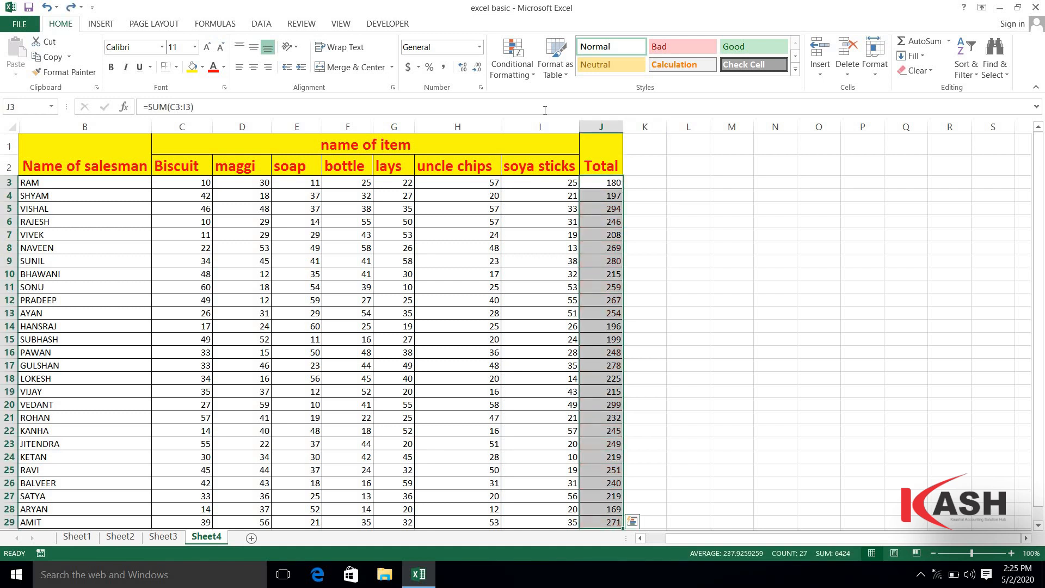
{"action": "left_click", "coordinate": [527, 79]}
{"action": "mouse_move", "coordinate": [572, 96]}
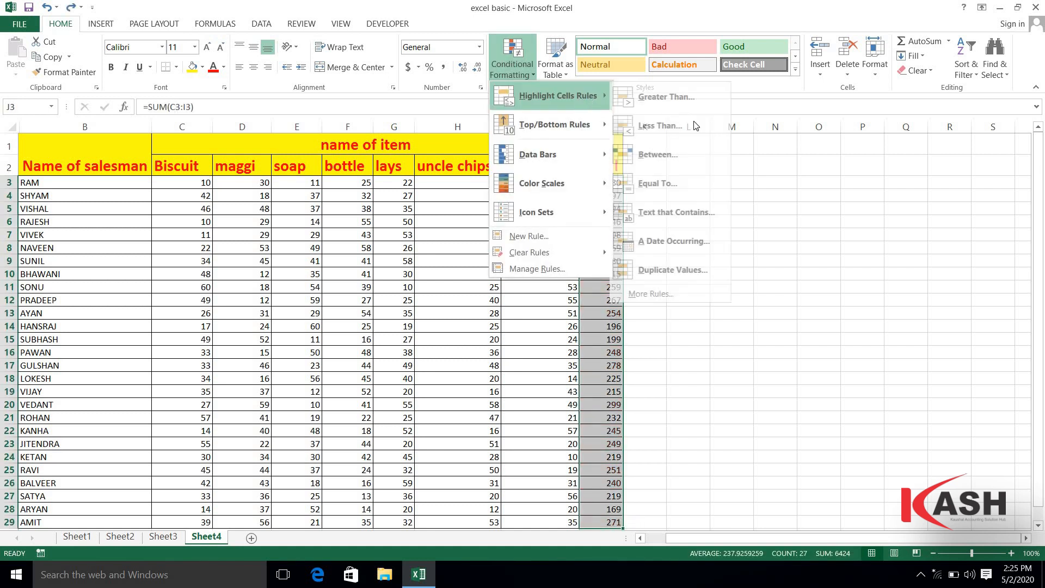
{"action": "mouse_move", "coordinate": [584, 130]}
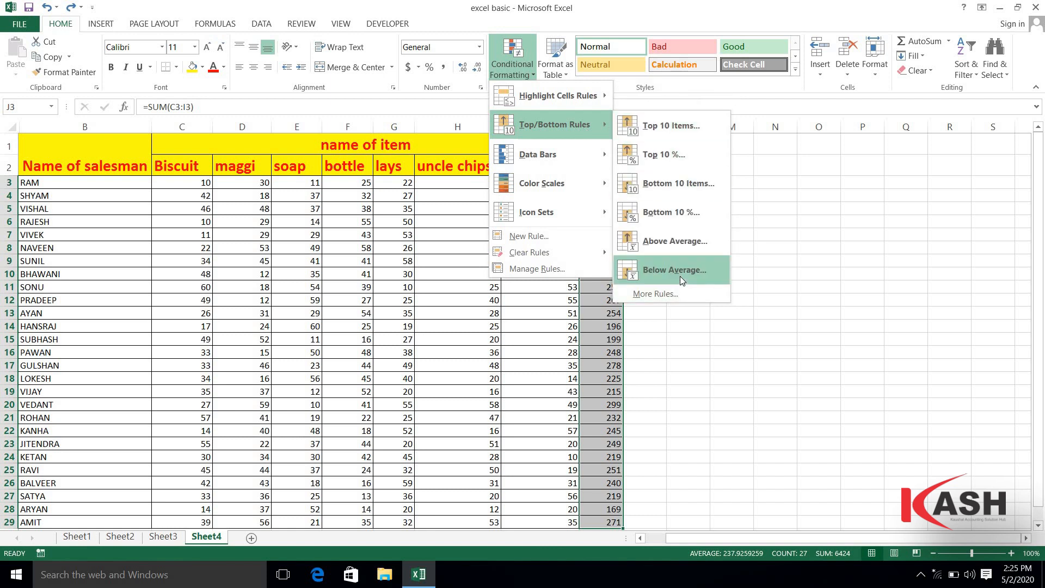
{"action": "left_click", "coordinate": [681, 271]}
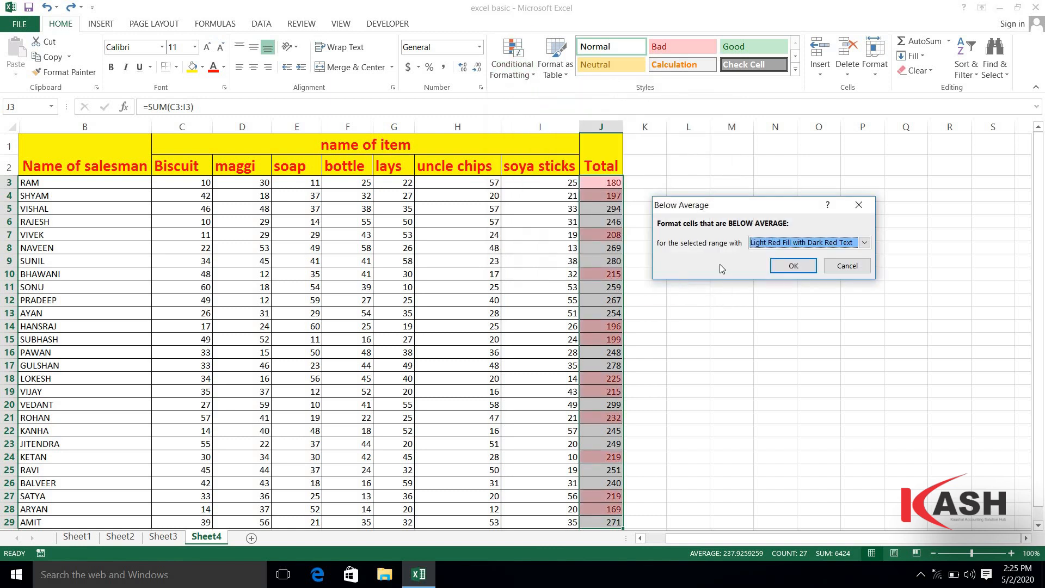
{"action": "left_click", "coordinate": [793, 267]}
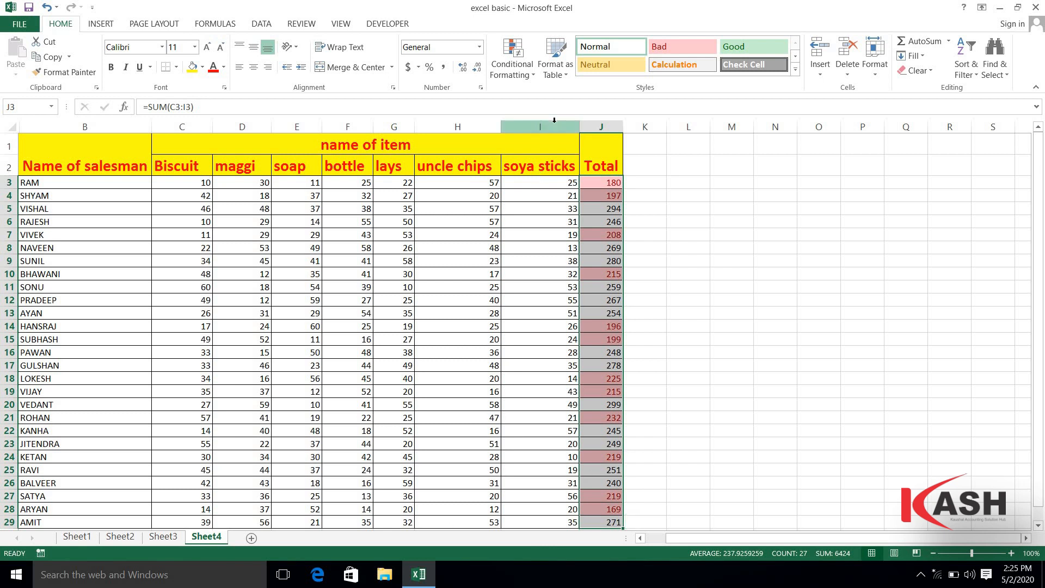
{"action": "key", "text": "ctrl+z"}
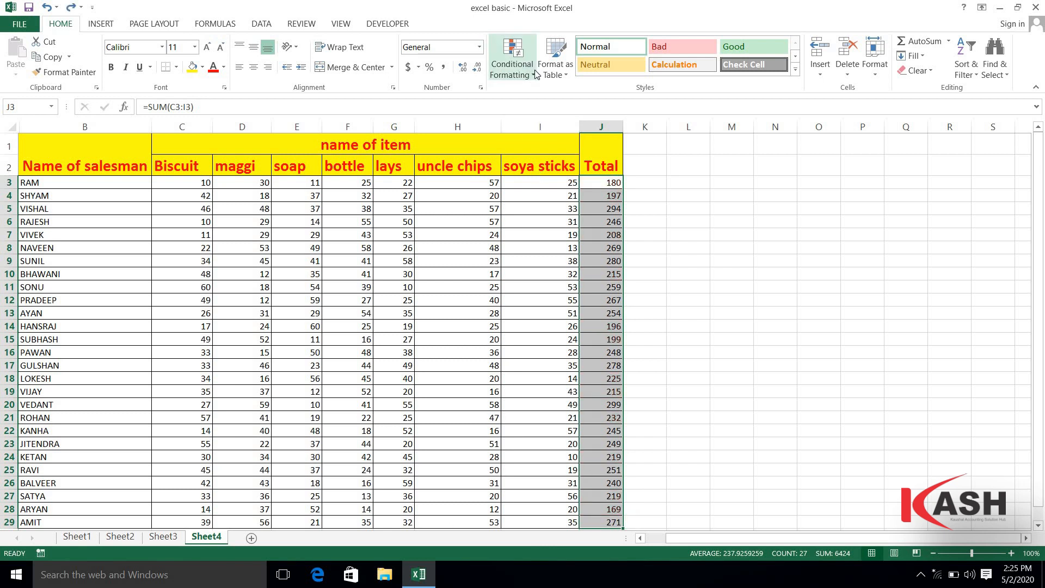
{"action": "left_click", "coordinate": [537, 74]}
{"action": "mouse_move", "coordinate": [532, 157]}
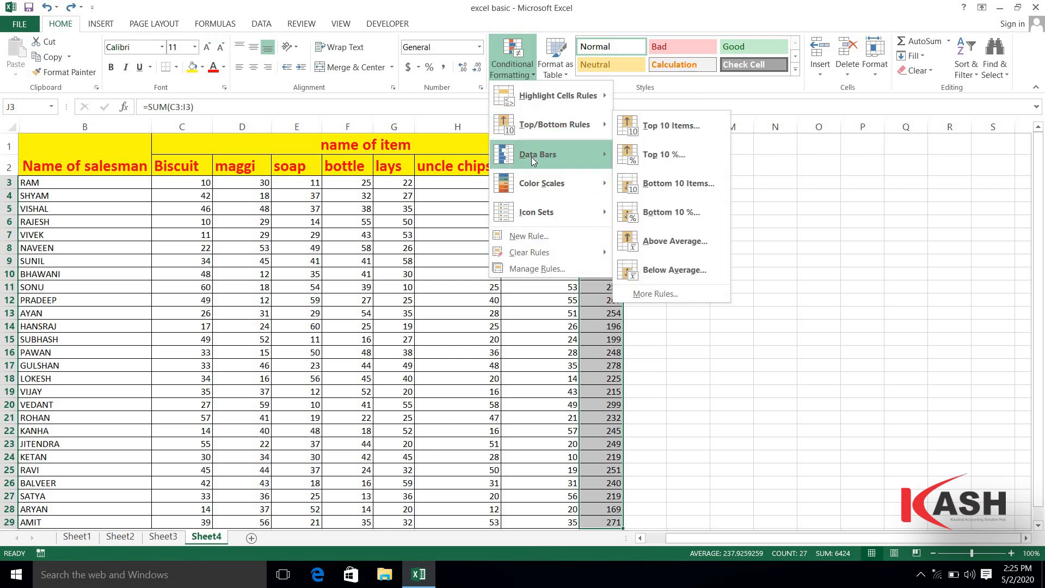
{"action": "left_click", "coordinate": [774, 162]}
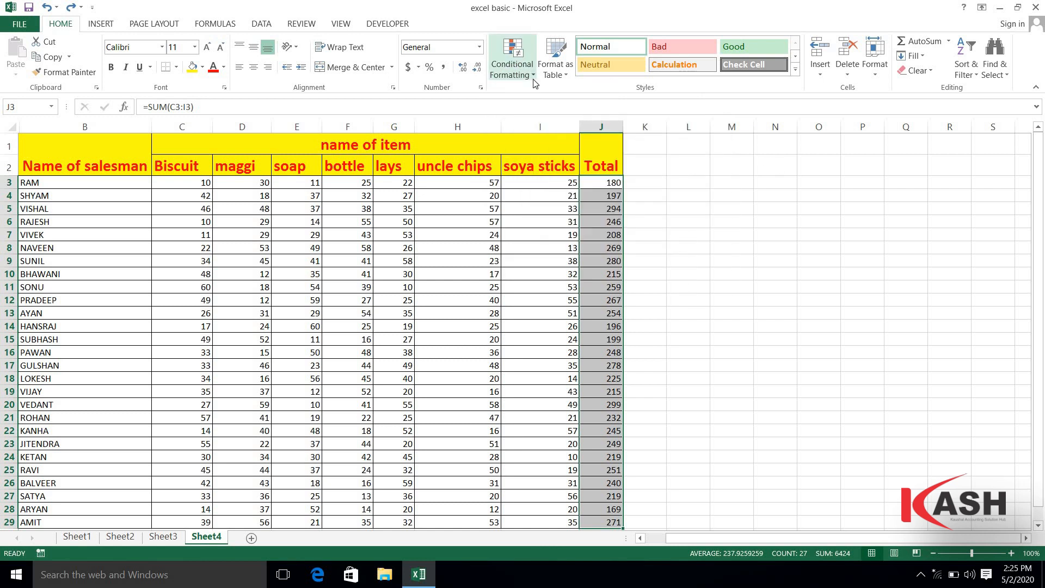
{"action": "left_click", "coordinate": [740, 165]}
{"action": "left_click", "coordinate": [609, 184]}
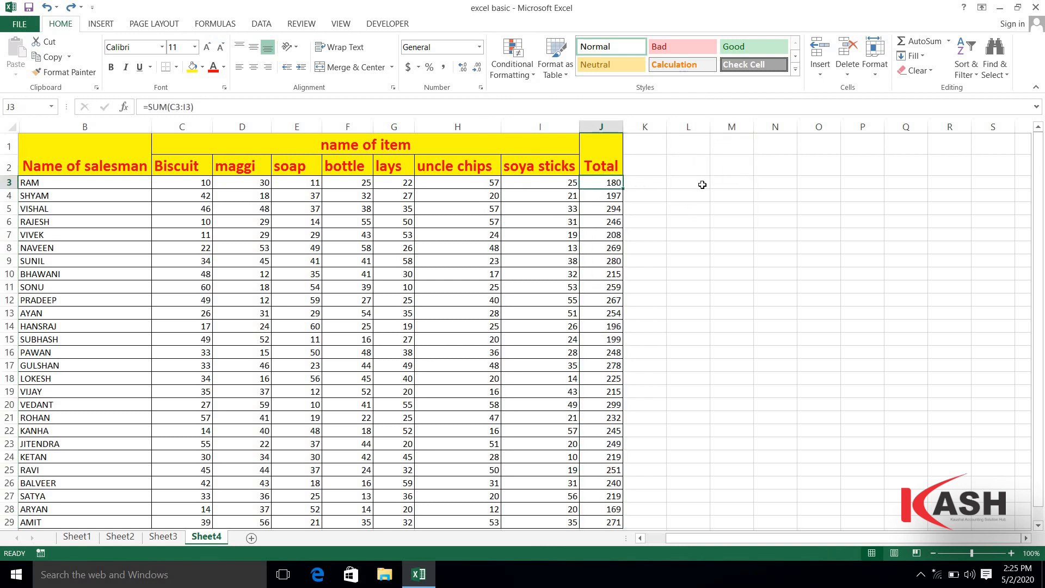
Enter 45545445, 54545444, 5454445, 44554545 and 44545455 down cells L3 to L7.
{"action": "left_click", "coordinate": [702, 185]}
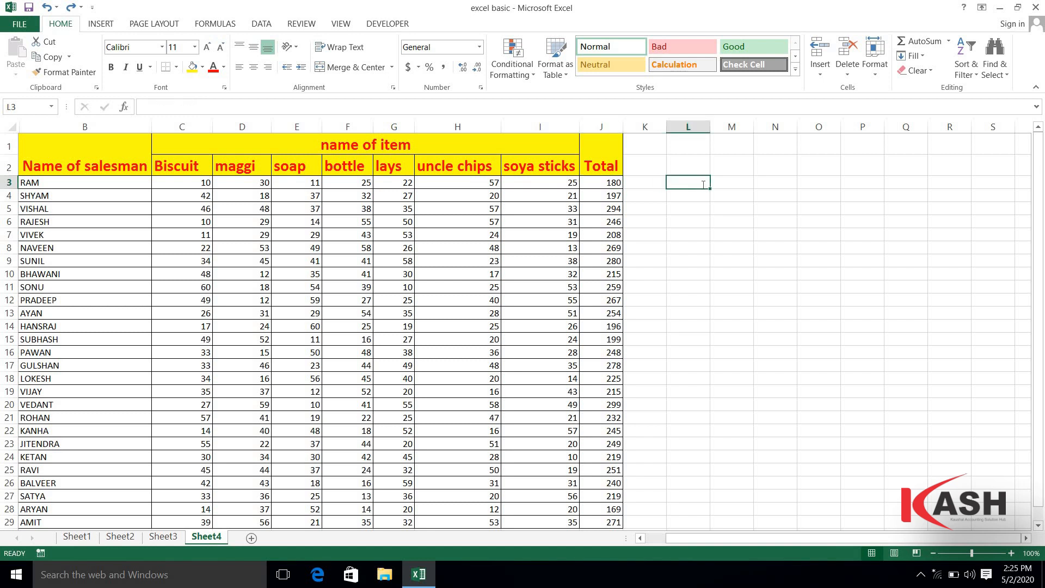
{"action": "type", "text": "45545445"}
{"action": "key", "text": "Return"}
{"action": "type", "text": "54545444"}
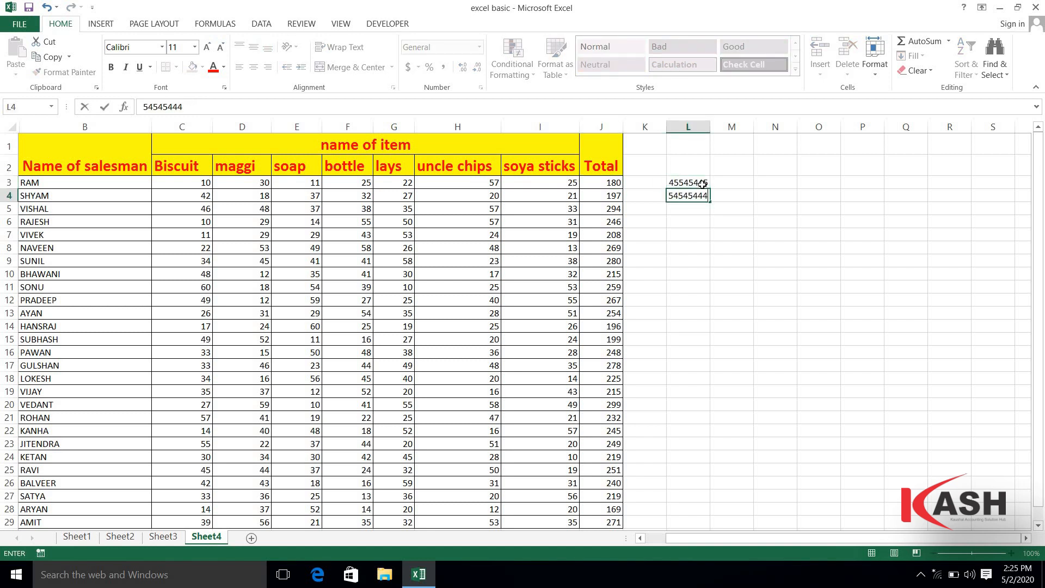
{"action": "key", "text": "Return"}
{"action": "type", "text": "5454445"}
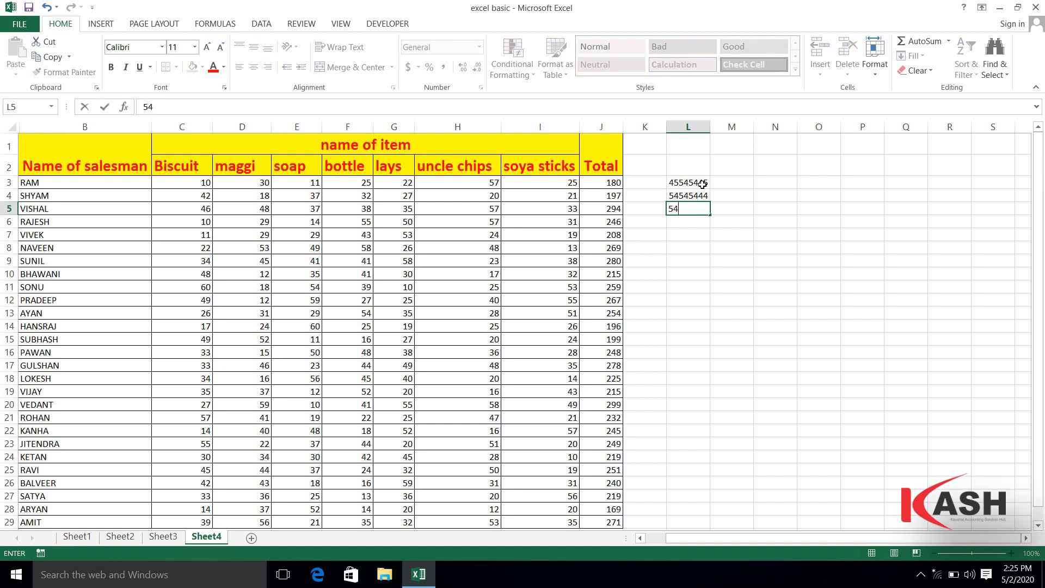
{"action": "key", "text": "ctrl+Return"}
{"action": "key", "text": "Return"}
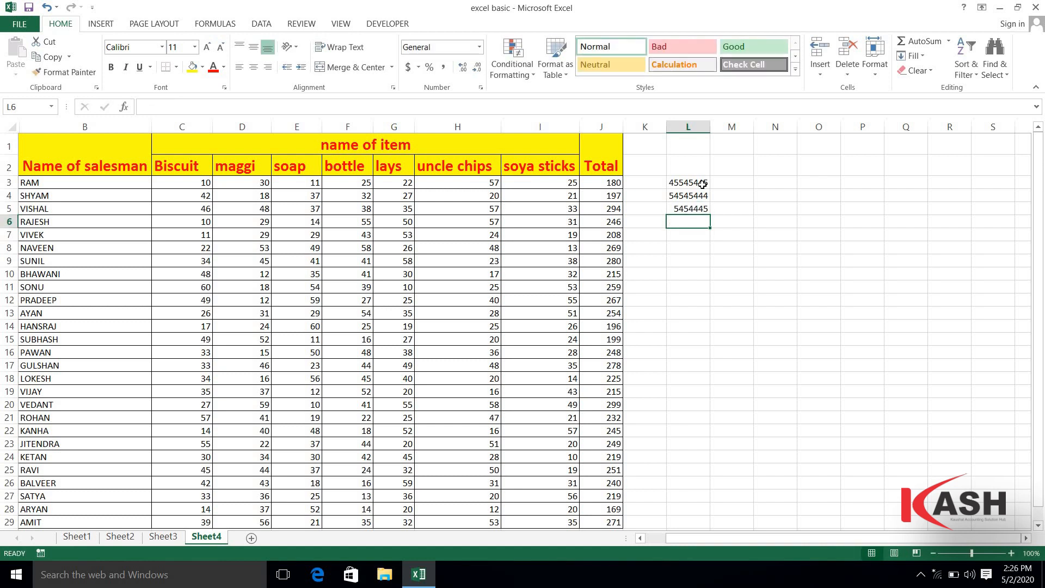
{"action": "type", "text": "44554545"}
{"action": "key", "text": "Return"}
{"action": "type", "text": "44545455"}
{"action": "key", "text": "Return"}
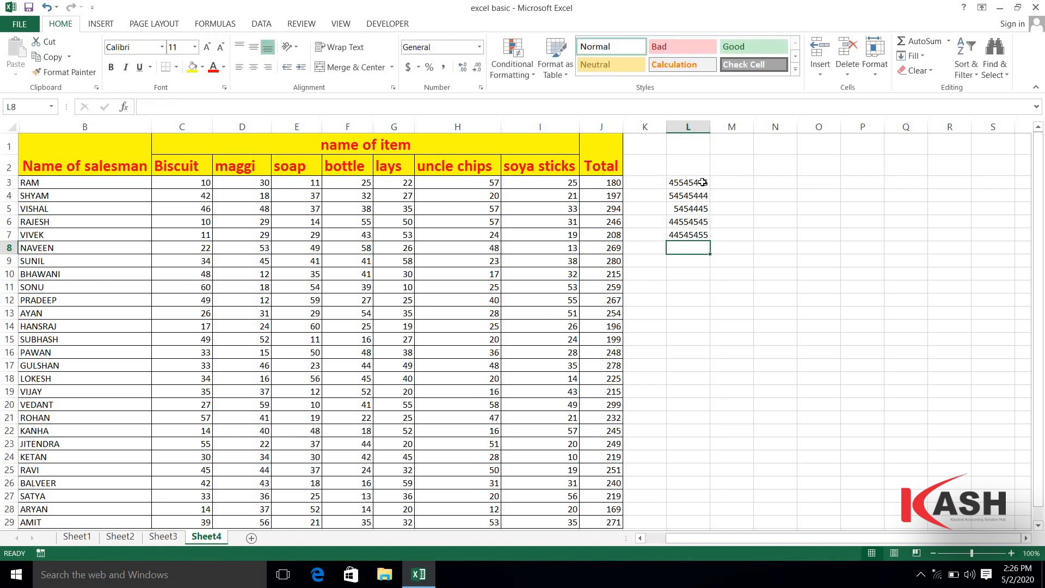
Apply green gradient-fill data bars to the numbers in L3:L7.
{"action": "left_click", "coordinate": [703, 183]}
{"action": "left_click_drag", "start_coordinate": [703, 182], "coordinate": [719, 250]}
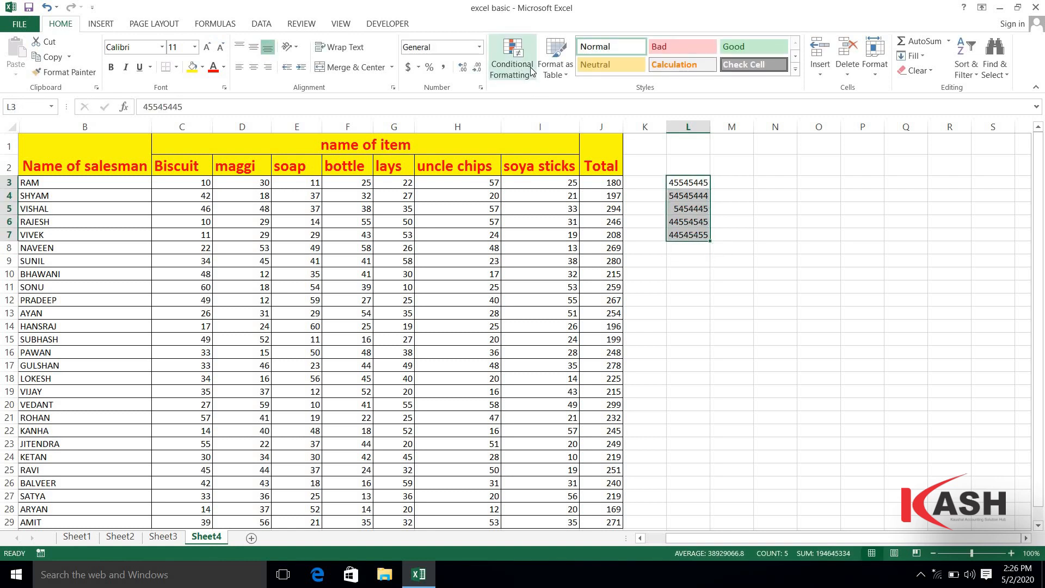
{"action": "left_click", "coordinate": [532, 71]}
{"action": "mouse_move", "coordinate": [544, 154]}
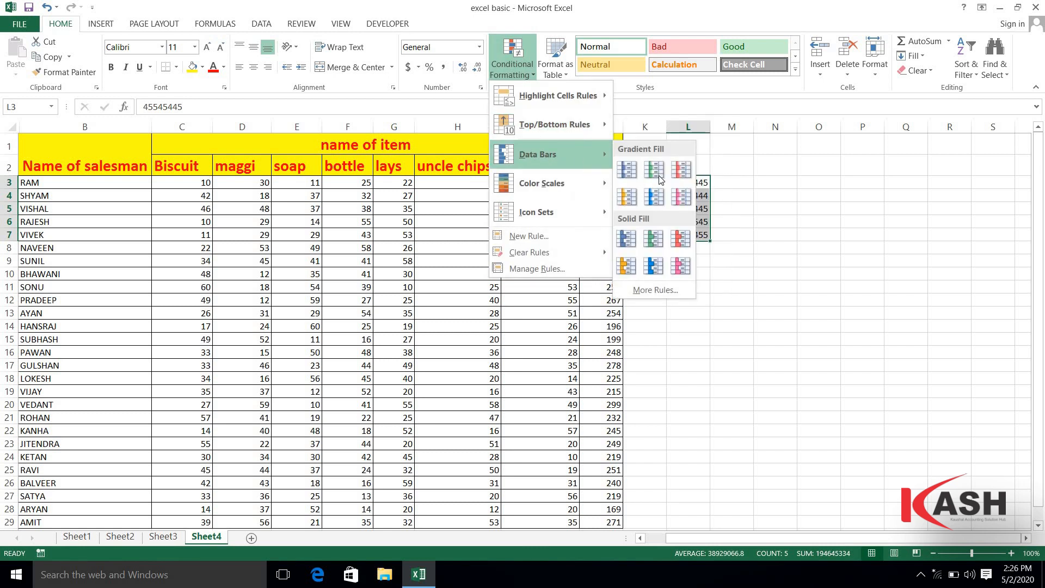
{"action": "left_click", "coordinate": [657, 172]}
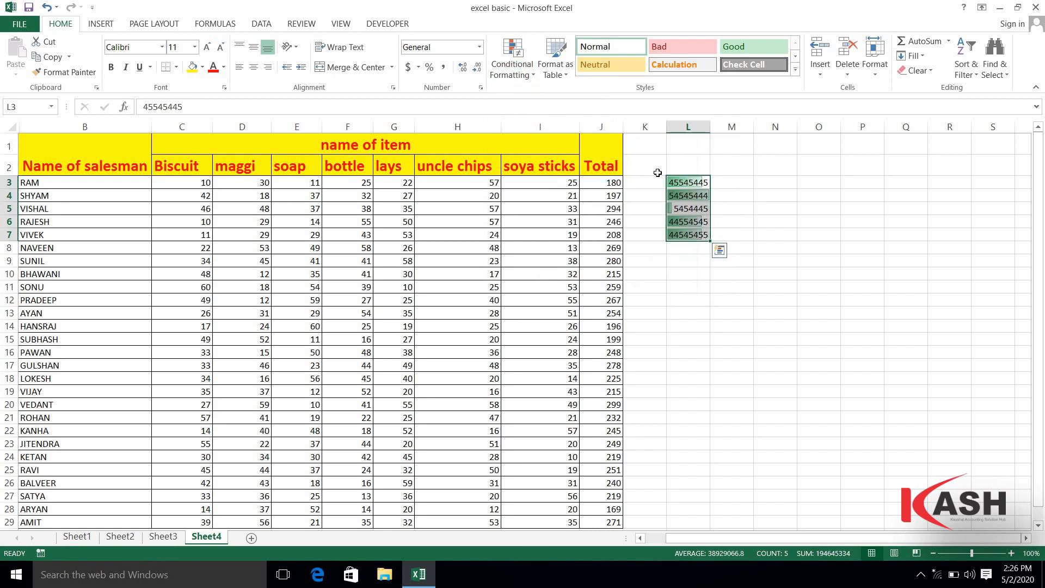
{"action": "left_click", "coordinate": [786, 184]}
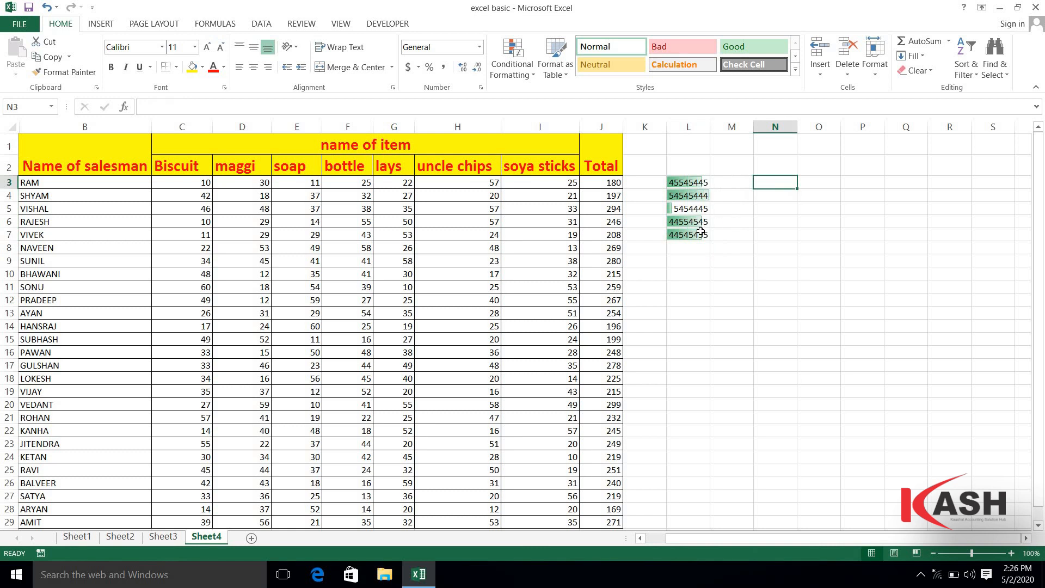
{"action": "left_click", "coordinate": [531, 76]}
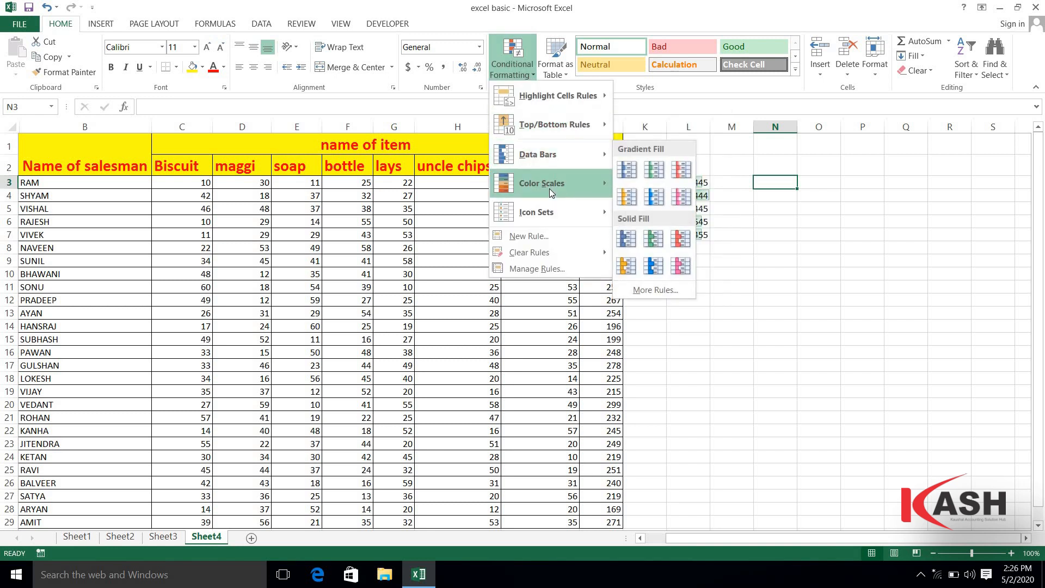
{"action": "mouse_move", "coordinate": [588, 184]}
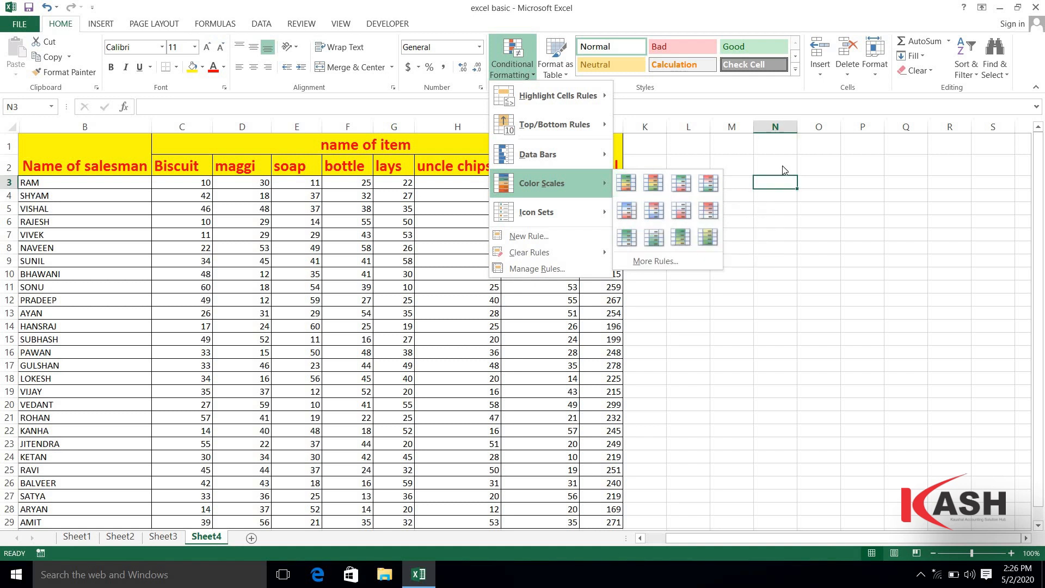
{"action": "left_click", "coordinate": [680, 139]}
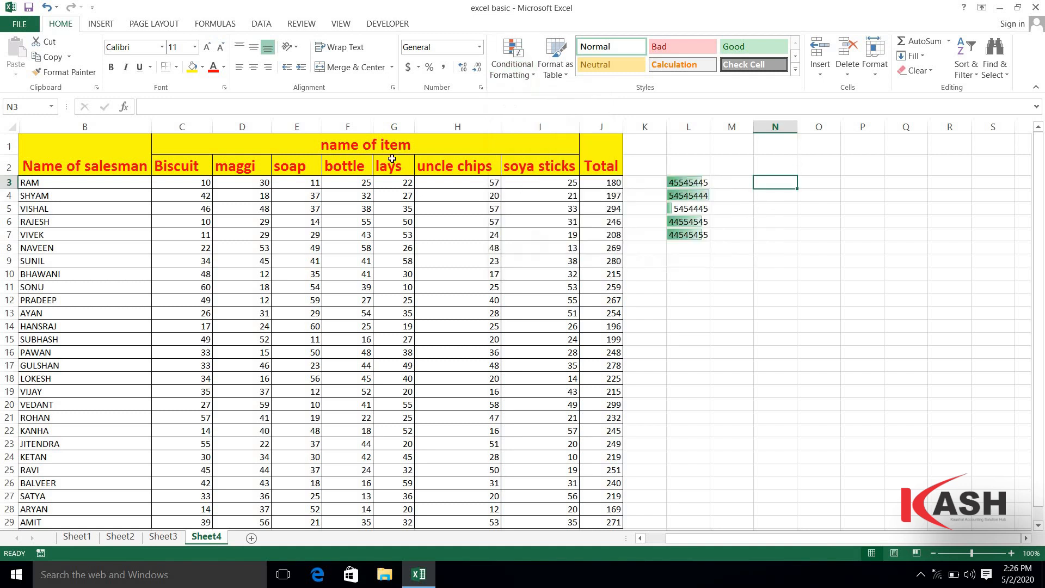
Apply the Green - Yellow - Red Color Scale to the item sales in C3:I29.
{"action": "left_click", "coordinate": [172, 185]}
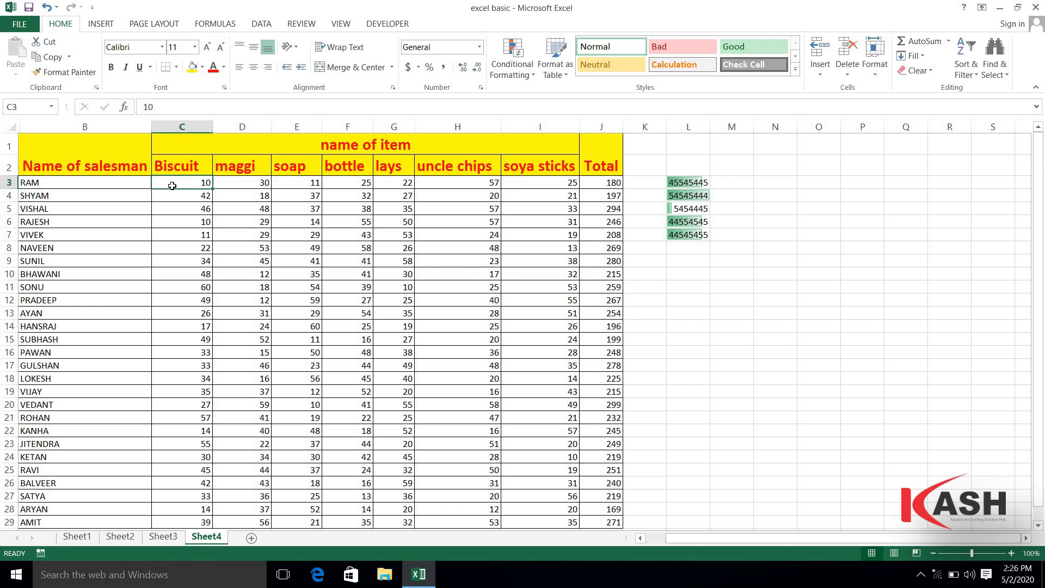
{"action": "key", "text": "shift+Right"}
{"action": "key", "text": "shift+Right"}
{"action": "key", "text": "shift+Right"}
{"action": "key", "text": "shift+Right"}
{"action": "key", "text": "shift+Right"}
{"action": "key", "text": "shift+Right"}
{"action": "key", "text": "shift+Right"}
{"action": "key", "text": "shift+Right"}
{"action": "key", "text": "shift+Left"}
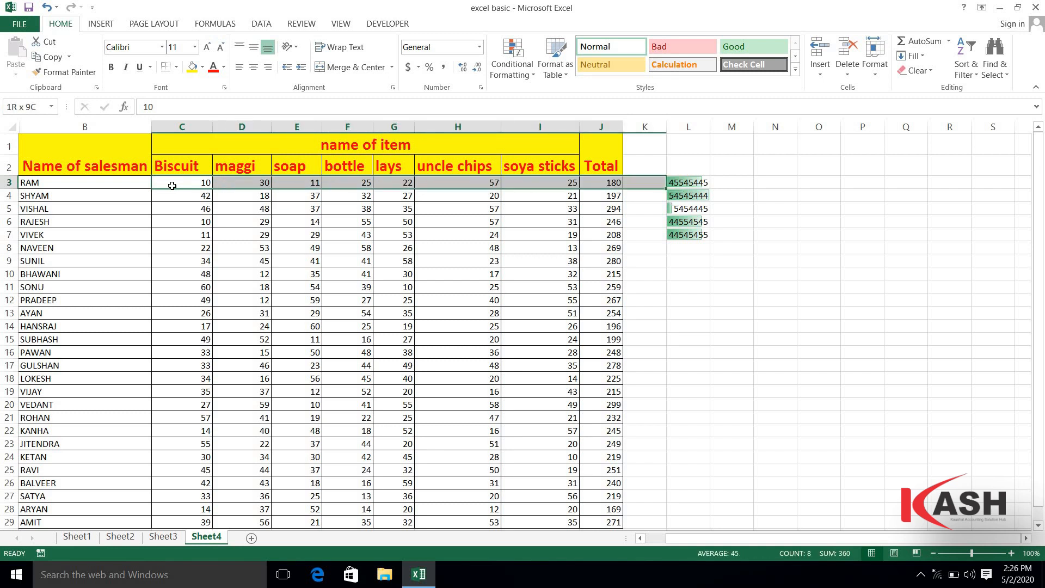
{"action": "key", "text": "shift+Left"}
{"action": "key", "text": "ctrl+shift+Down"}
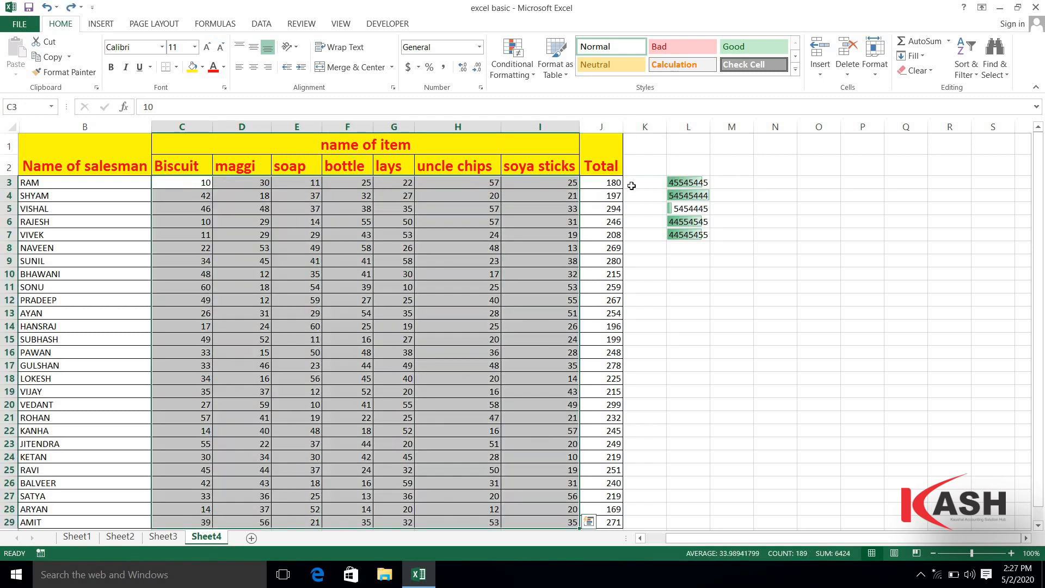
{"action": "left_click", "coordinate": [530, 78]}
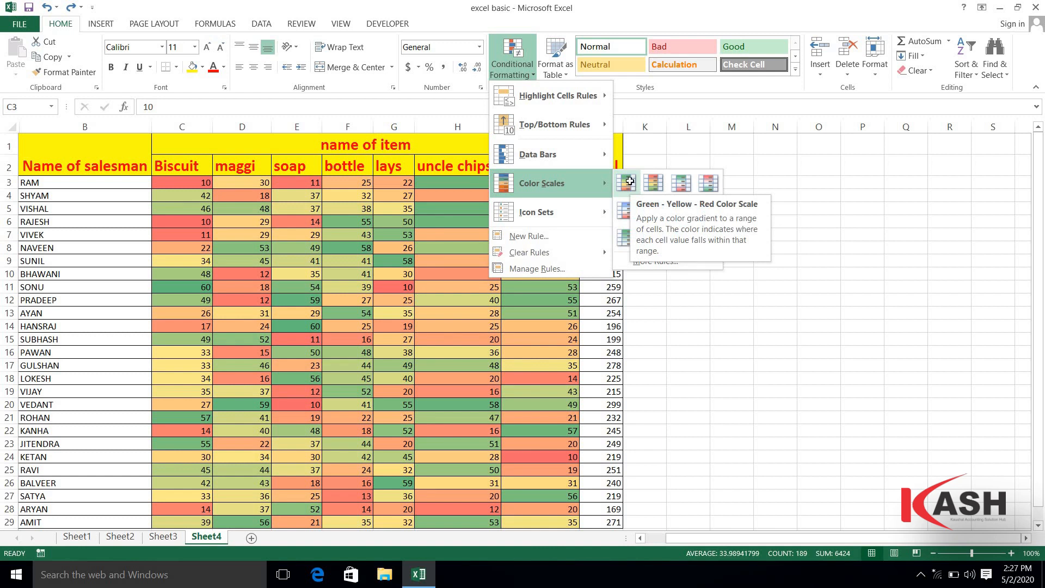
{"action": "left_click", "coordinate": [631, 184]}
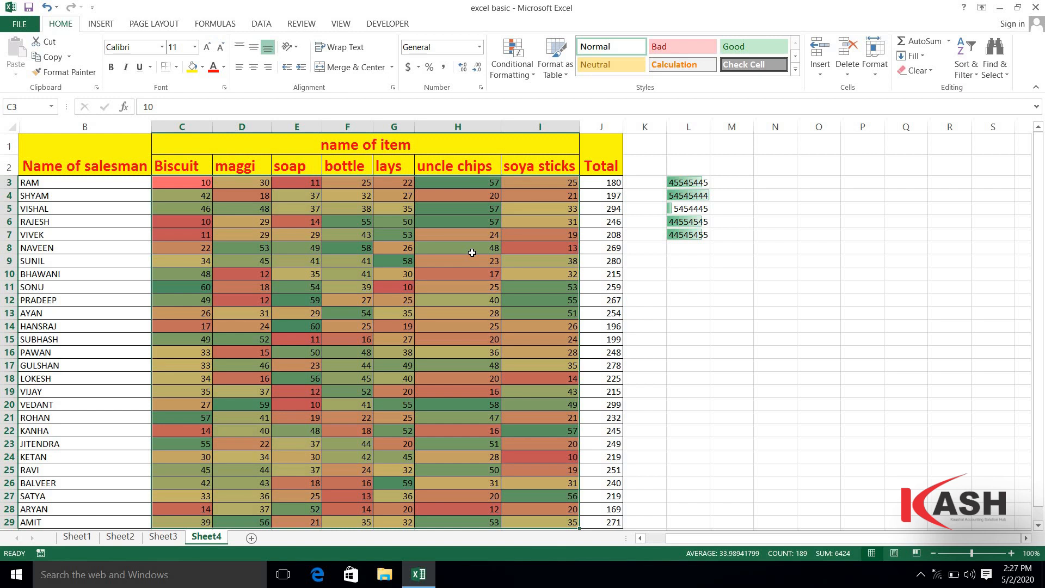
Edit the C3:I29 color scale rule, keeping 3-Color Scale and setting its minimum to type Number with value 40.
{"action": "left_click", "coordinate": [532, 77]}
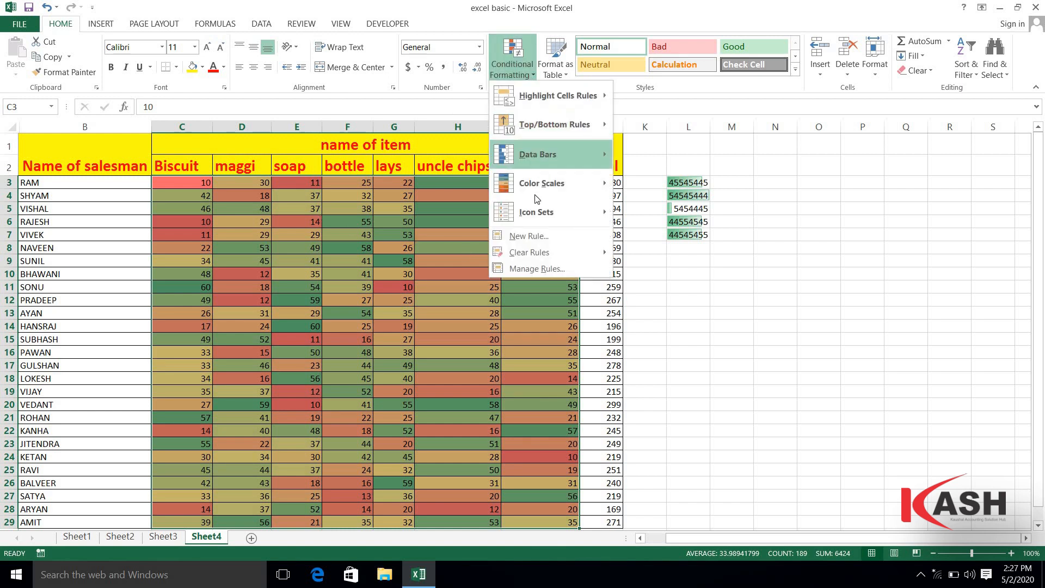
{"action": "left_click", "coordinate": [538, 273]}
{"action": "left_click", "coordinate": [632, 238]}
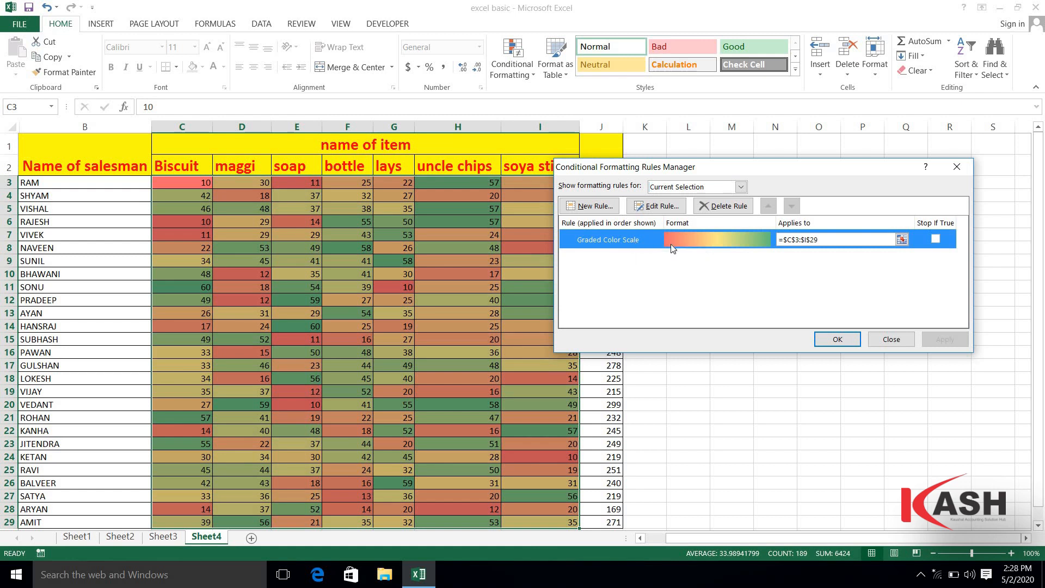
{"action": "left_click", "coordinate": [657, 208]}
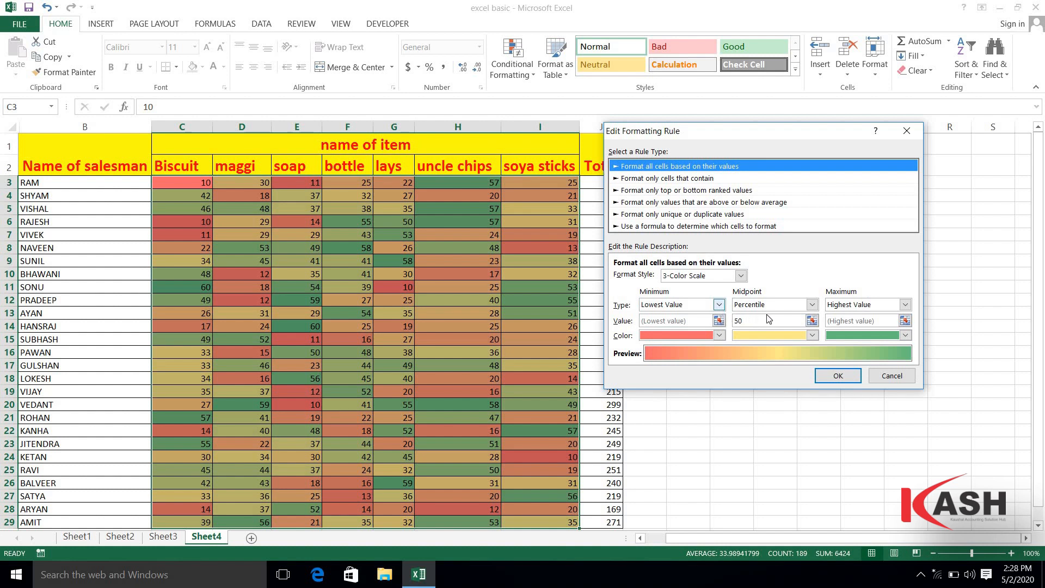
{"action": "left_click", "coordinate": [741, 276]}
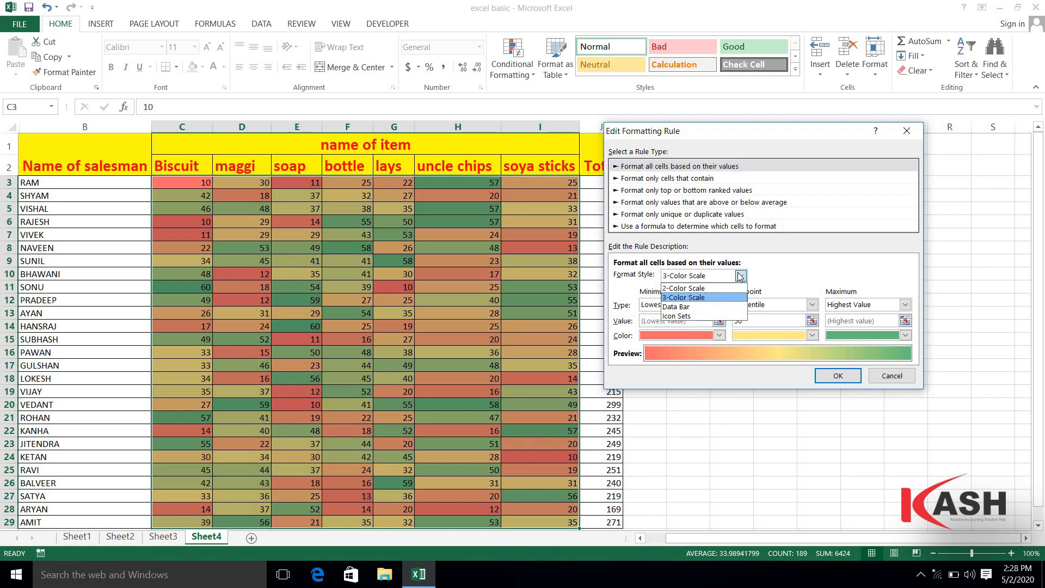
{"action": "left_click", "coordinate": [731, 303]}
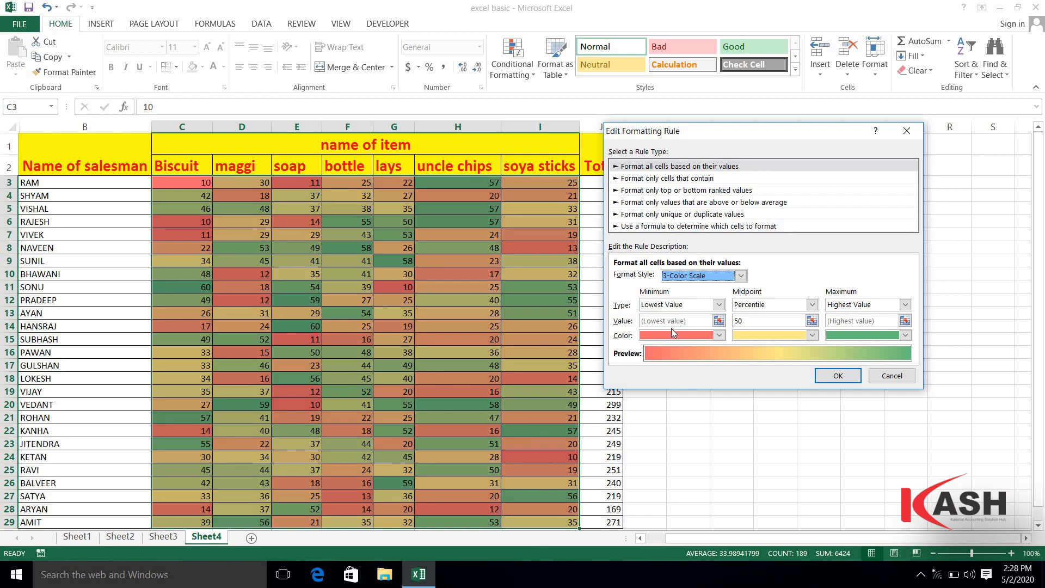
{"action": "left_click", "coordinate": [720, 304]}
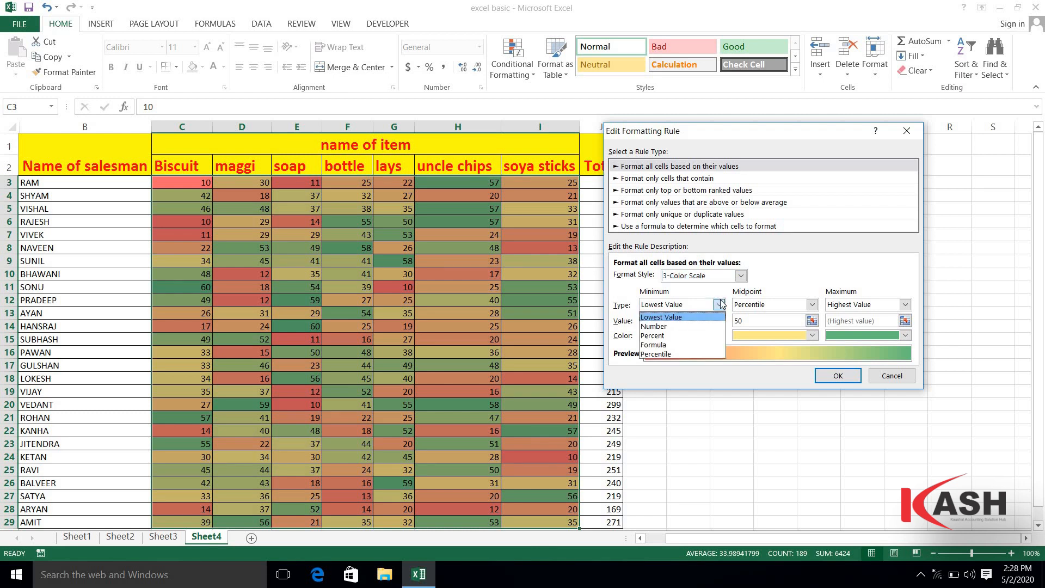
{"action": "left_click", "coordinate": [683, 327]}
{"action": "left_click", "coordinate": [664, 322]}
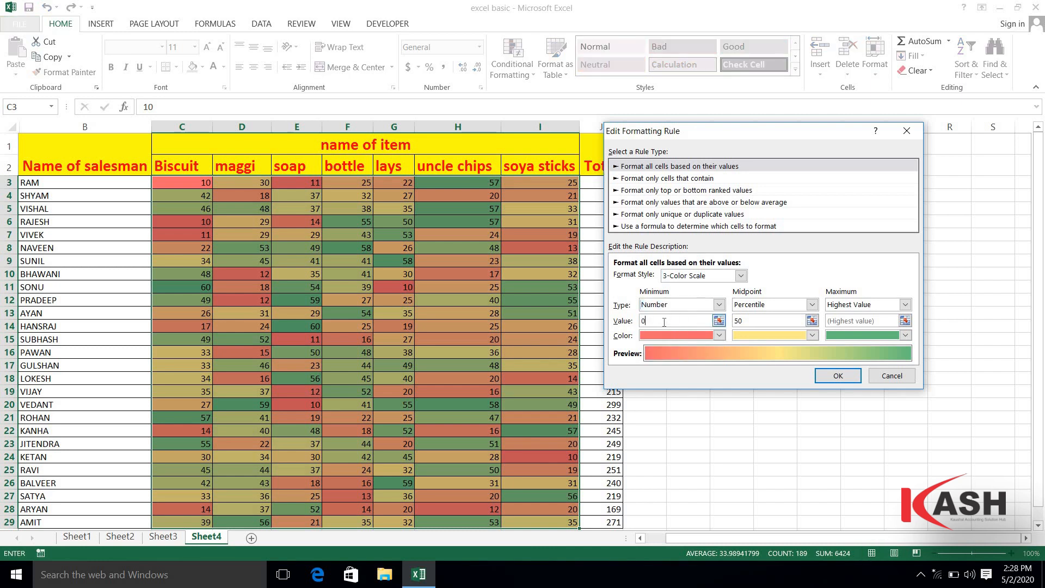
{"action": "key", "text": "BackSpace"}
{"action": "type", "text": "4"}
Set the color scale's midpoint to type Number with value 70.
{"action": "left_click", "coordinate": [813, 306]}
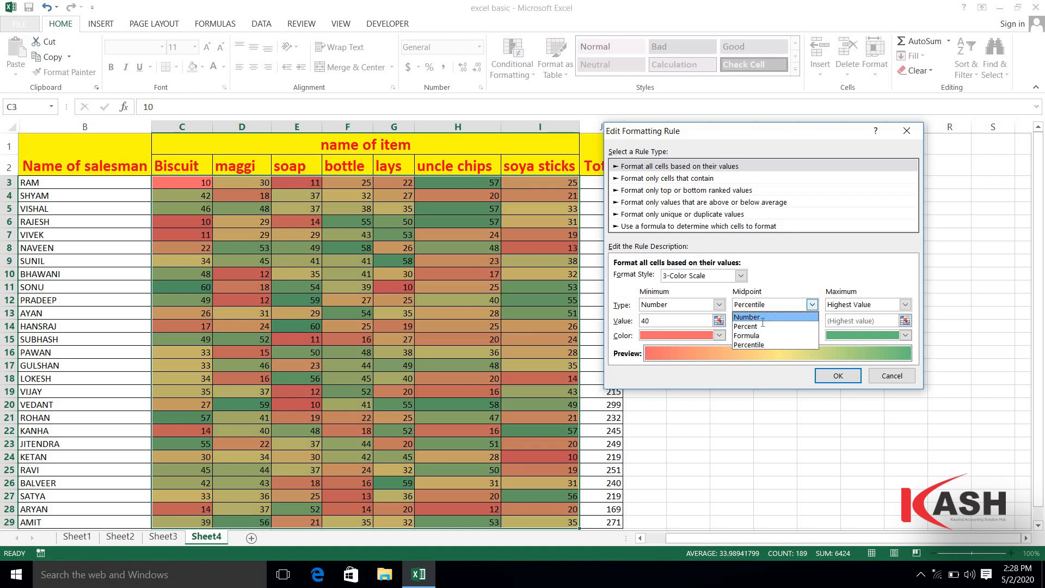
{"action": "left_click", "coordinate": [760, 318]}
{"action": "left_click", "coordinate": [753, 320]}
{"action": "key", "text": "BackSpace"}
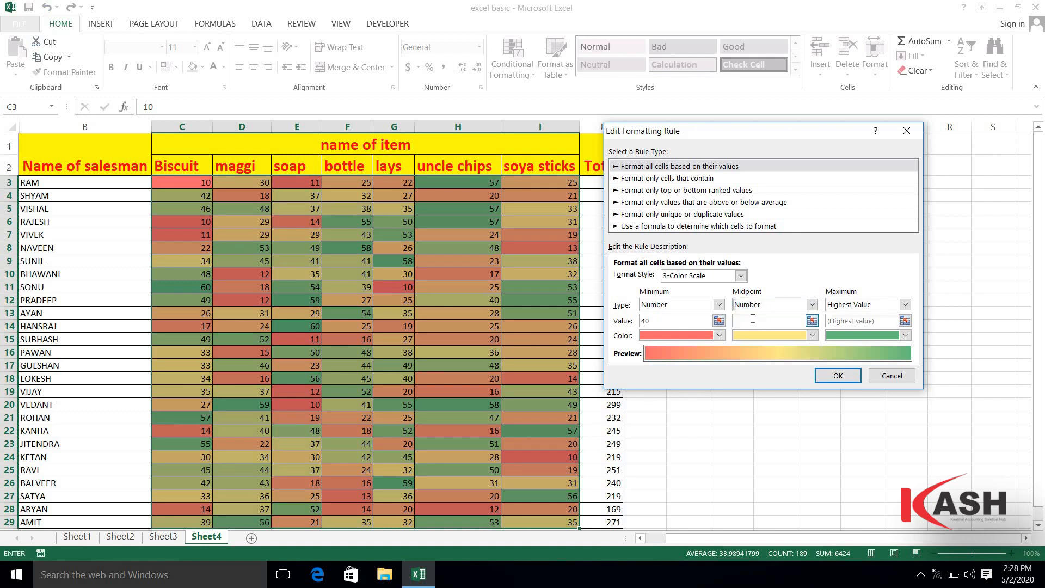
{"action": "type", "text": "70"}
Set the color scale's maximum to type Number with value 100 and apply the edited rule to the sheet.
{"action": "left_click", "coordinate": [904, 305]}
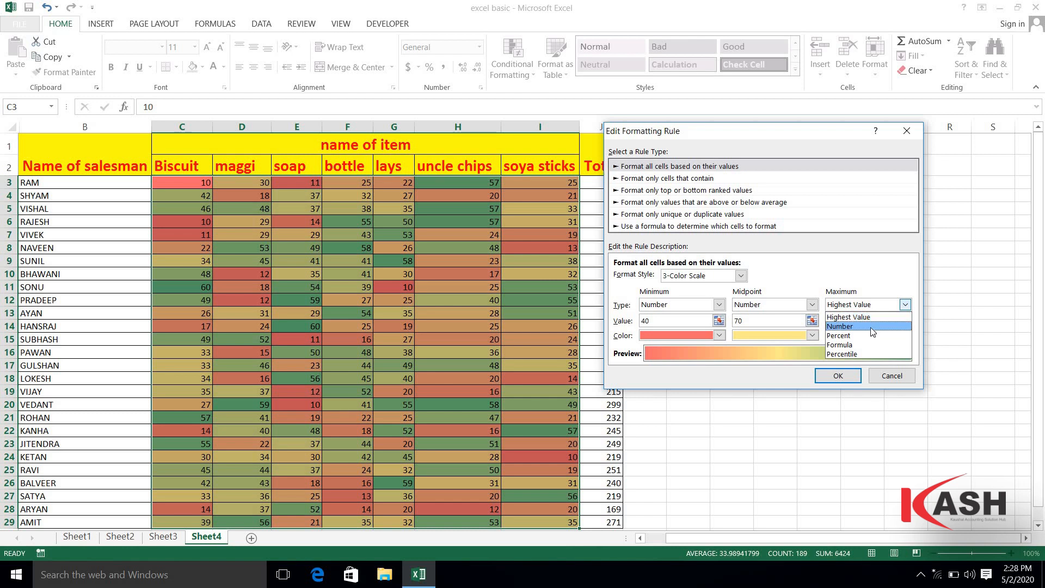
{"action": "left_click", "coordinate": [870, 326]}
{"action": "left_click", "coordinate": [865, 322]}
{"action": "key", "text": "BackSpace"}
{"action": "type", "text": "100"}
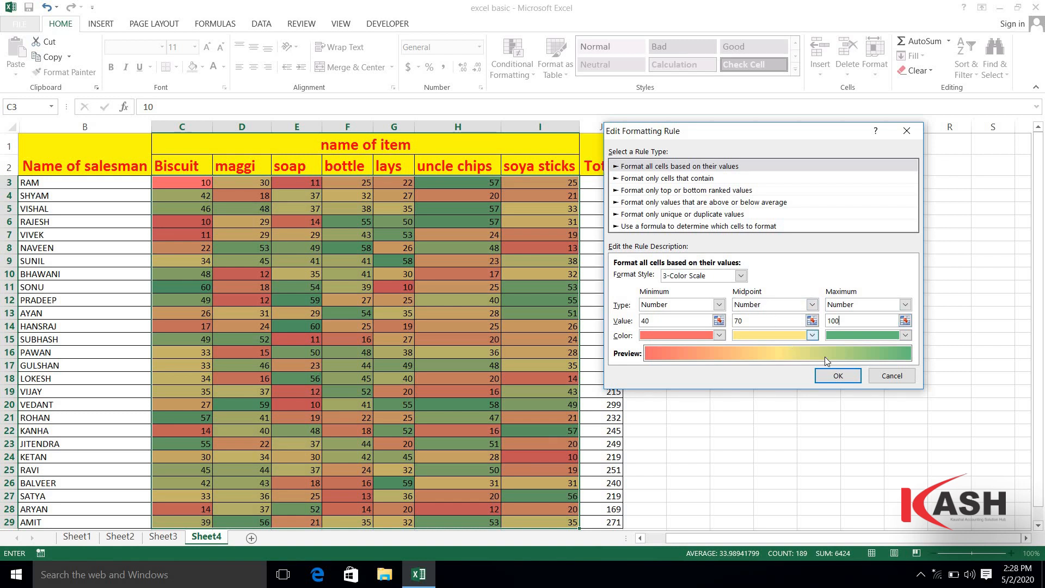
{"action": "left_click", "coordinate": [838, 376]}
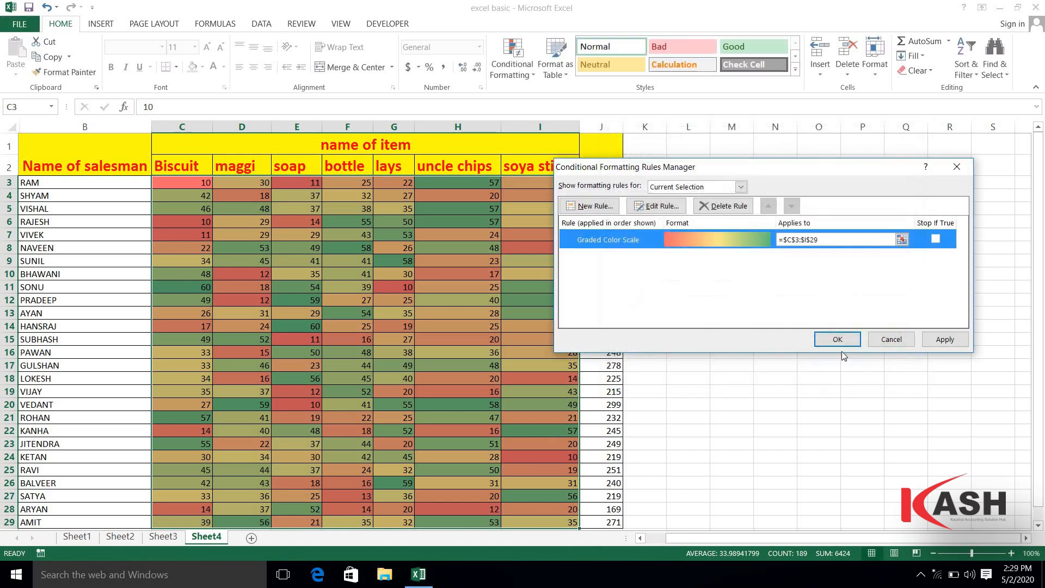
{"action": "left_click", "coordinate": [839, 339]}
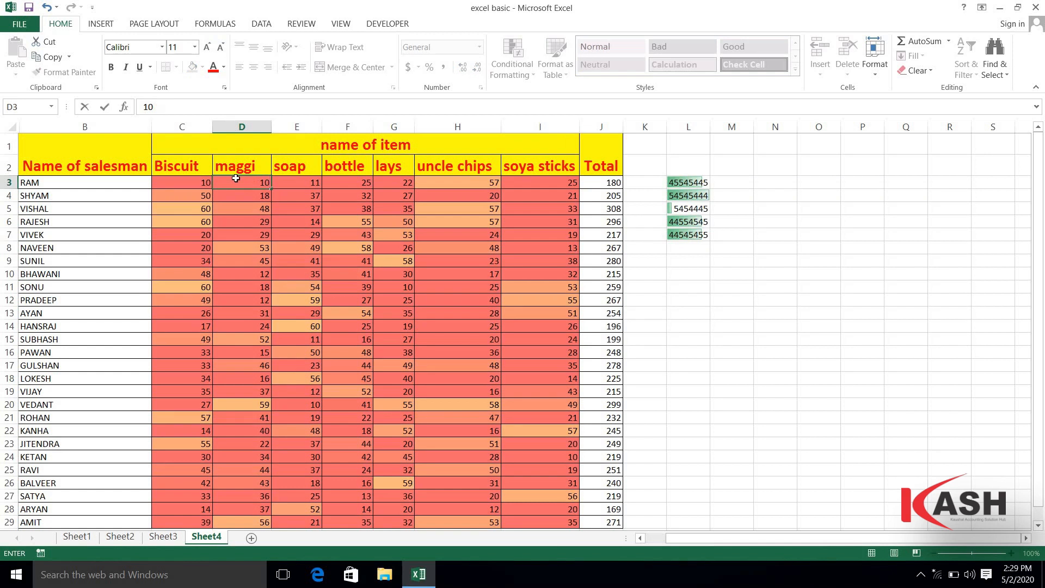
Enter 10, 20, 30, 40, 50 and 60 in the maggi cells D3 to D8.
{"action": "key", "text": "Return"}
{"action": "type", "text": "20"}
{"action": "key", "text": "Return"}
{"action": "type", "text": "30"}
{"action": "key", "text": "Return"}
{"action": "type", "text": "40"}
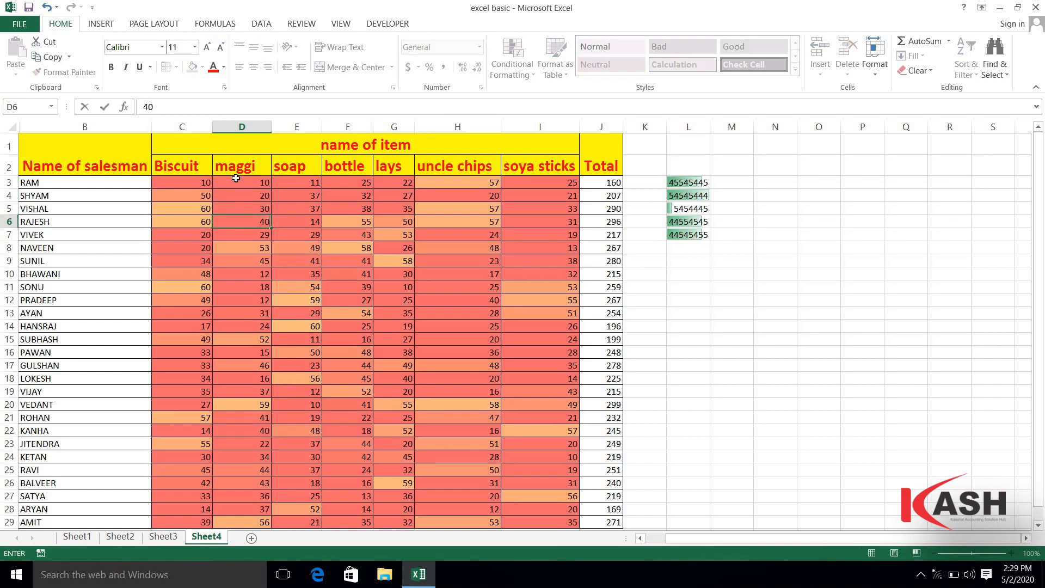
{"action": "key", "text": "Return"}
{"action": "type", "text": "50"}
{"action": "key", "text": "Return"}
{"action": "type", "text": "60"}
{"action": "key", "text": "Return"}
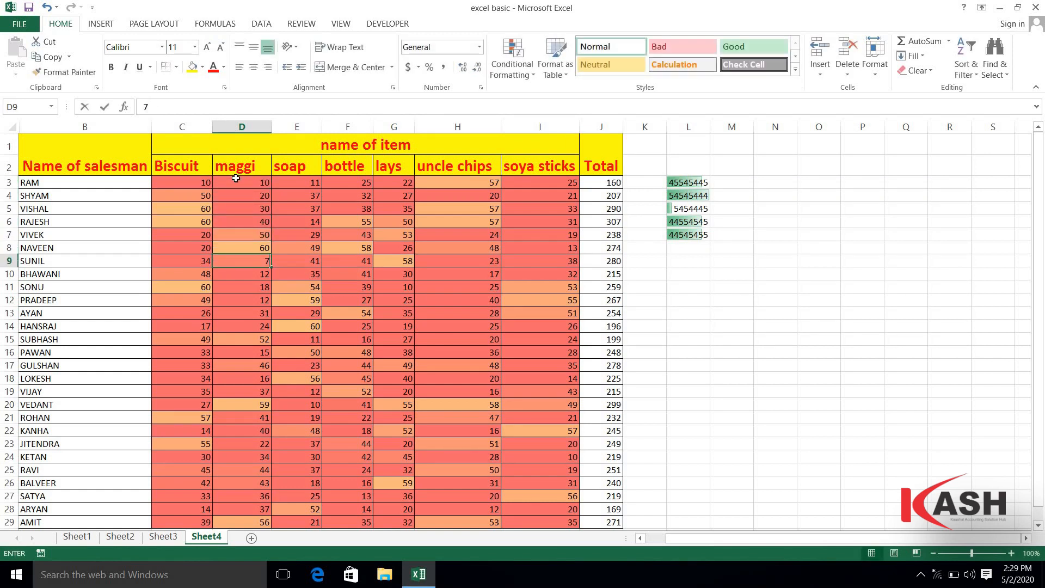
Continue the maggi column with 70, 80, 90, 100 and 120 in cells D9 to D13.
{"action": "type", "text": "70"}
{"action": "key", "text": "Return"}
{"action": "type", "text": "0"}
{"action": "key", "text": "Return"}
{"action": "type", "text": "90"}
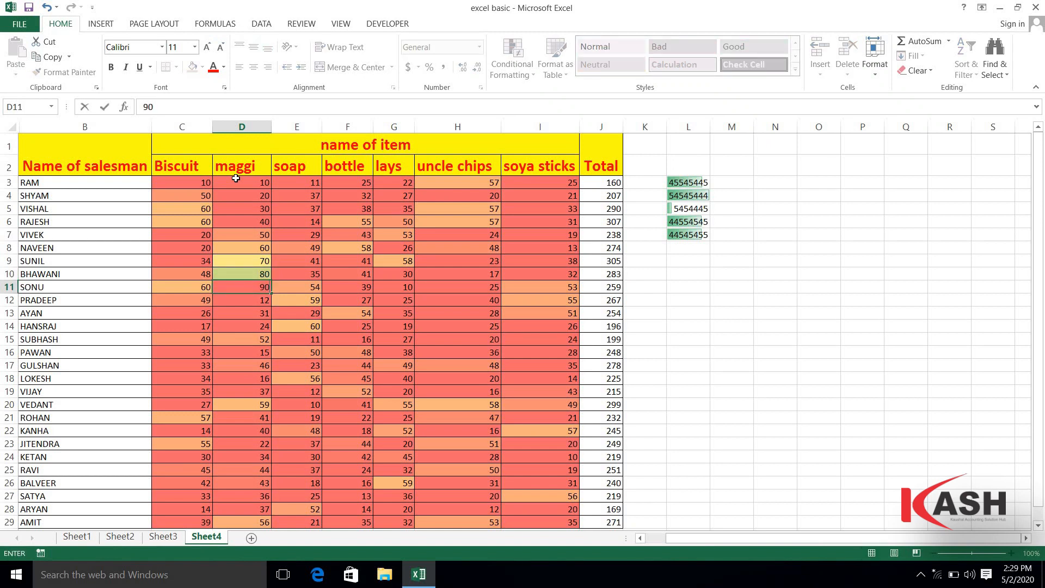
{"action": "key", "text": "Return"}
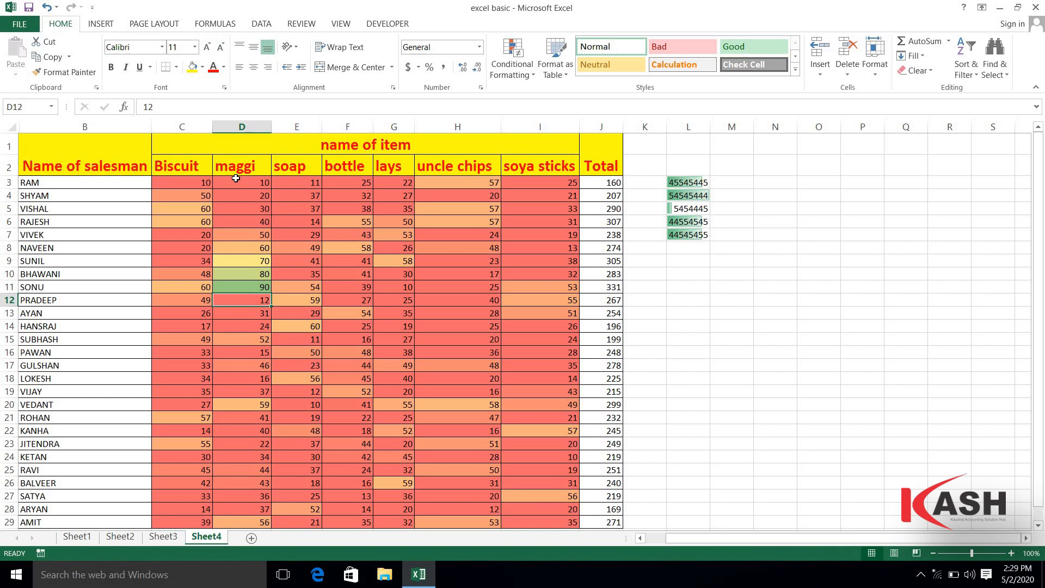
{"action": "type", "text": "100"}
{"action": "key", "text": "Return"}
{"action": "type", "text": "120"}
{"action": "key", "text": "Return"}
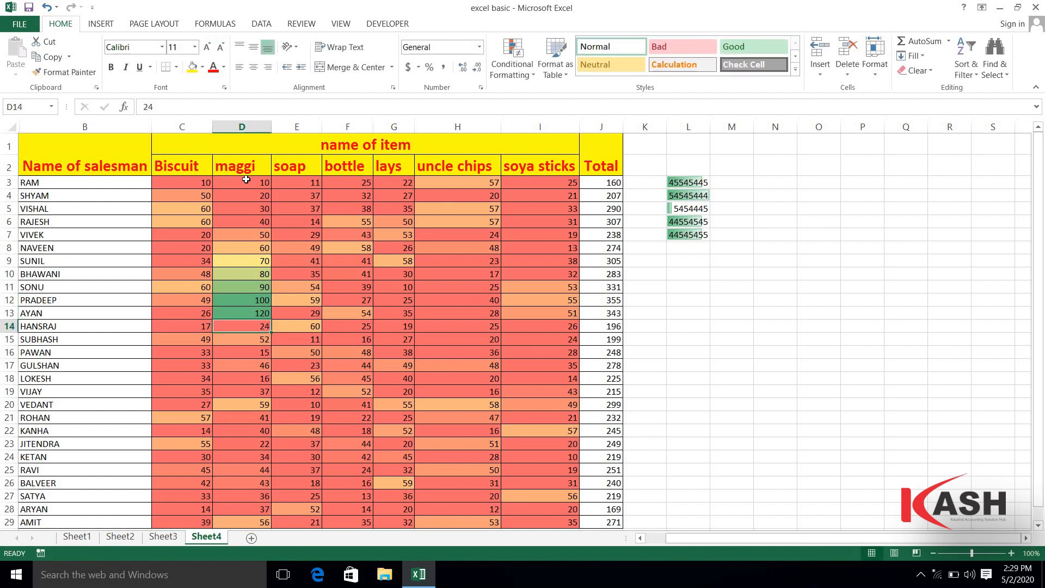
Select the item sales figures in C3:I29 and clear the conditional formatting rules from the entire sheet.
{"action": "left_click_drag", "start_coordinate": [246, 180], "coordinate": [251, 311]}
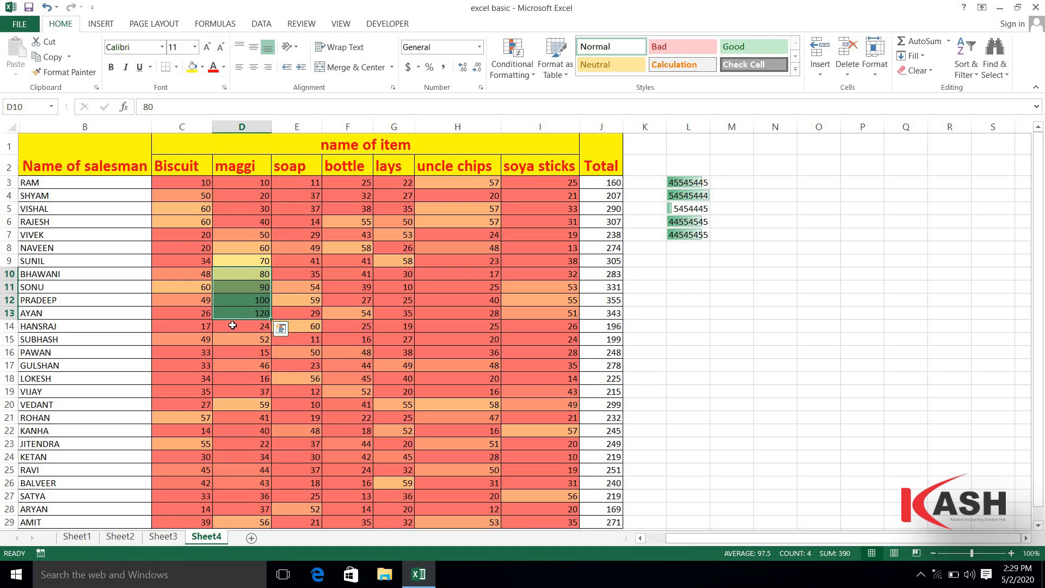
{"action": "left_click", "coordinate": [178, 180]}
{"action": "key", "text": "shift+Right"}
{"action": "key", "text": "shift+Right"}
{"action": "key", "text": "shift+Right"}
{"action": "key", "text": "shift+Right"}
{"action": "key", "text": "shift+Right"}
{"action": "key", "text": "shift+Right"}
{"action": "key", "text": "shift+Right"}
{"action": "key", "text": "shift+Right"}
{"action": "key", "text": "shift+Right"}
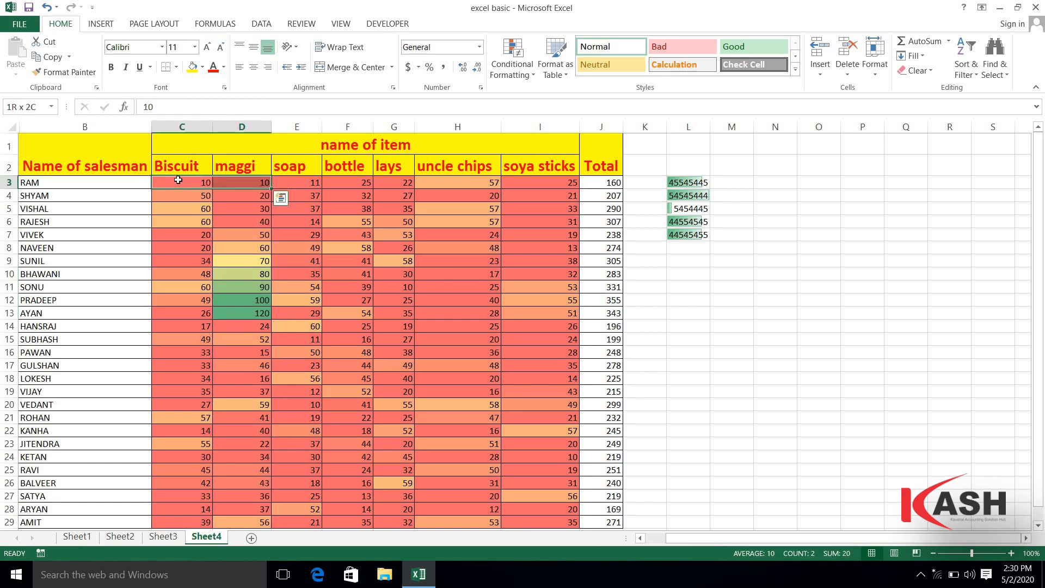
{"action": "key", "text": "shift+Left"}
{"action": "key", "text": "shift+Left"}
{"action": "key", "text": "shift+Left"}
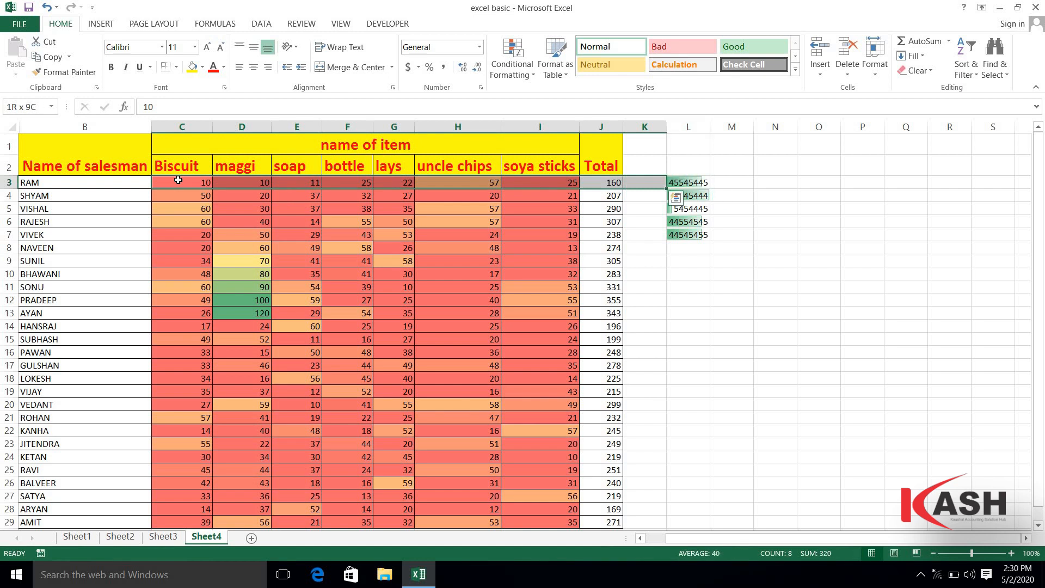
{"action": "key", "text": "ctrl+shift+Down"}
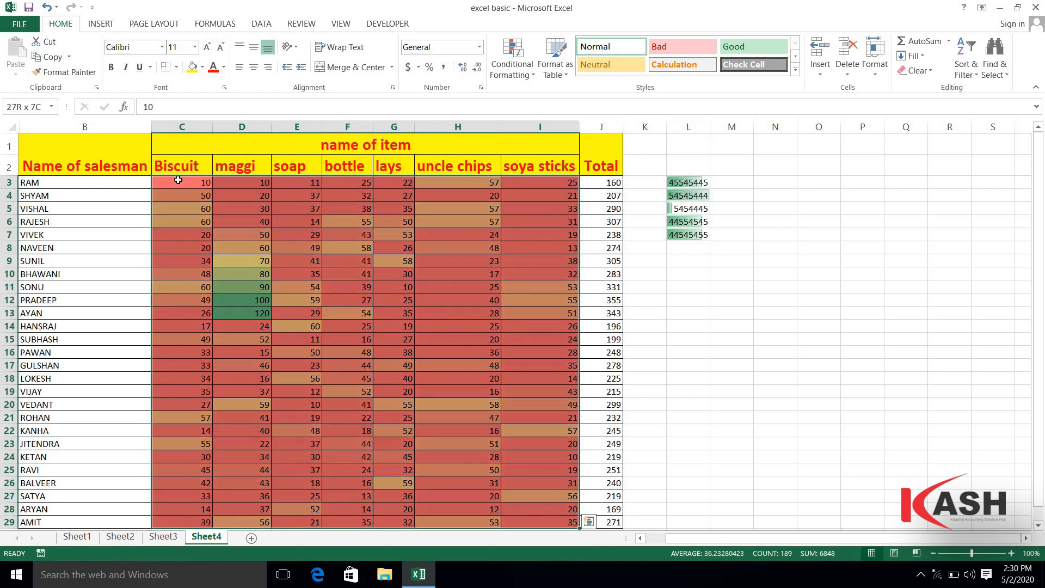
{"action": "left_click", "coordinate": [531, 75]}
{"action": "mouse_move", "coordinate": [560, 258]}
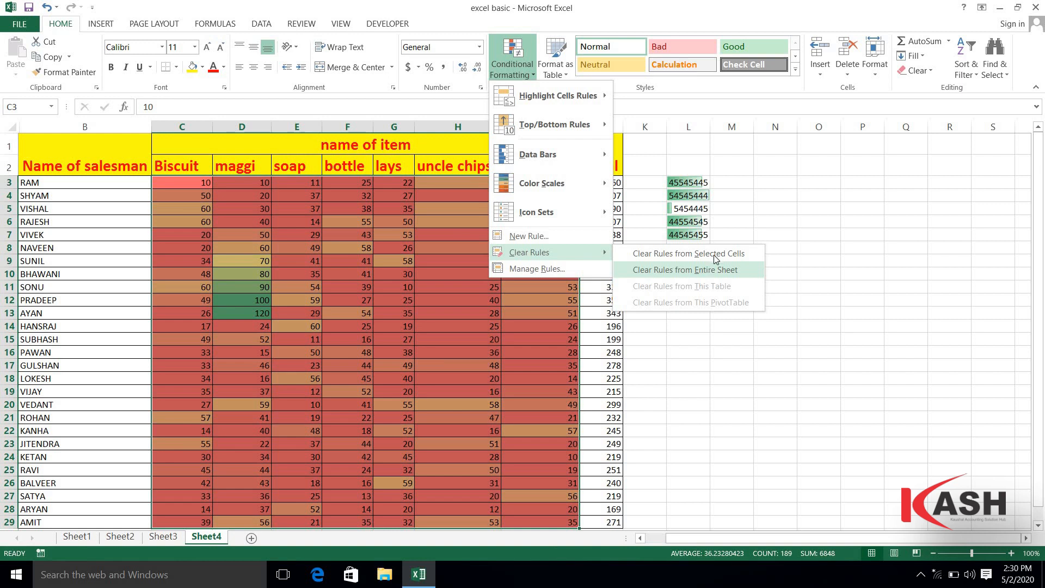
{"action": "left_click", "coordinate": [696, 272]}
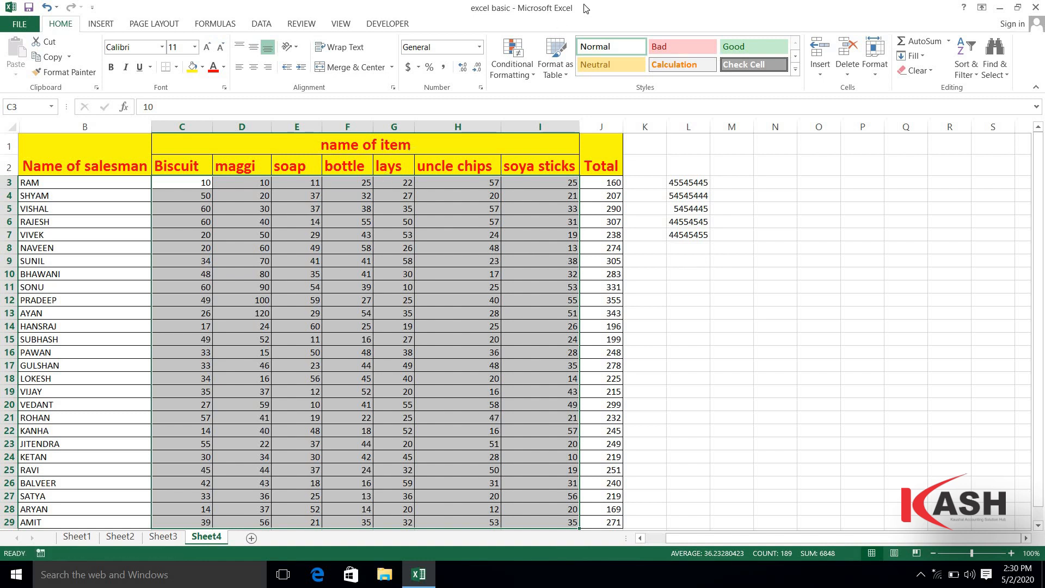
Apply the green, yellow and red circle icon set from the Shapes group to C3:I29.
{"action": "left_click", "coordinate": [531, 70]}
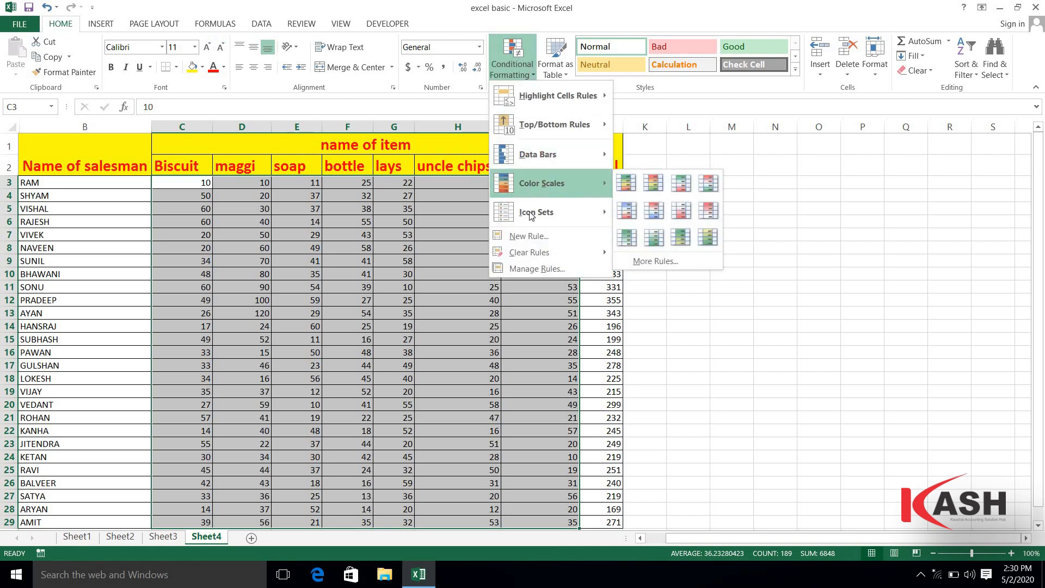
{"action": "mouse_move", "coordinate": [530, 215]}
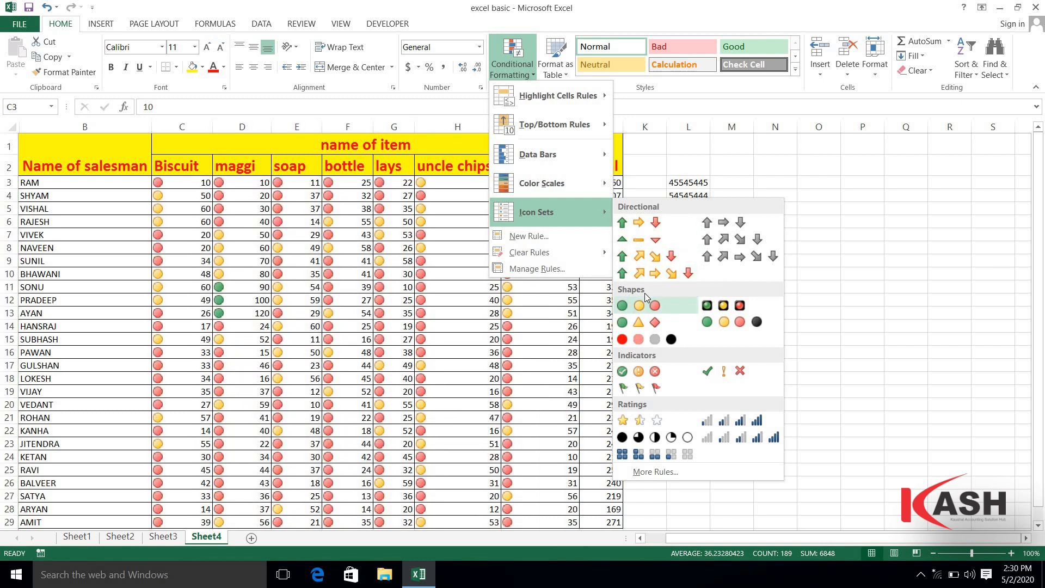
{"action": "left_click", "coordinate": [635, 309]}
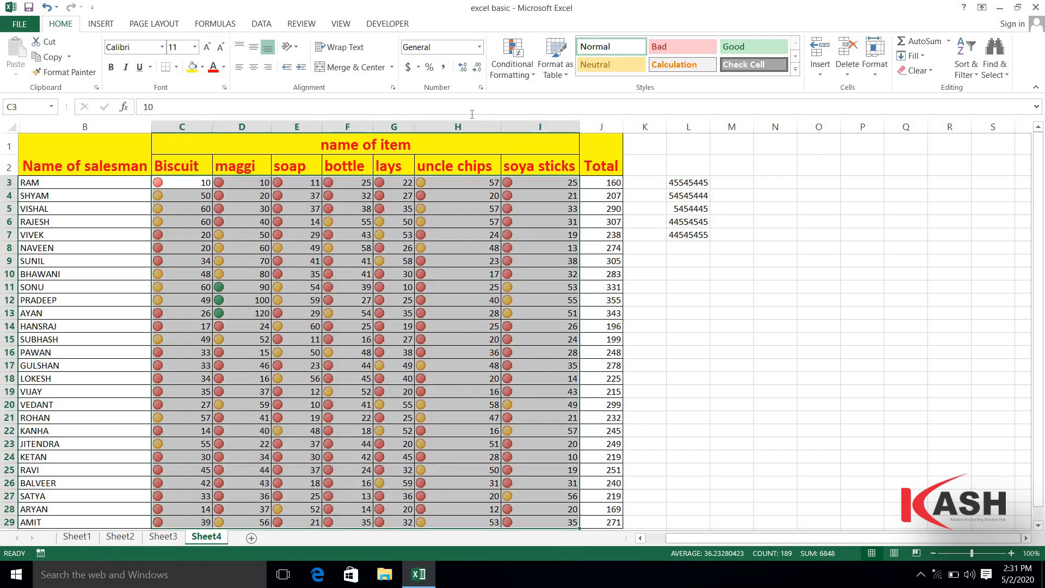
Open the Icon Set rule for editing and change both the yellow and green threshold types to Number.
{"action": "left_click", "coordinate": [512, 60]}
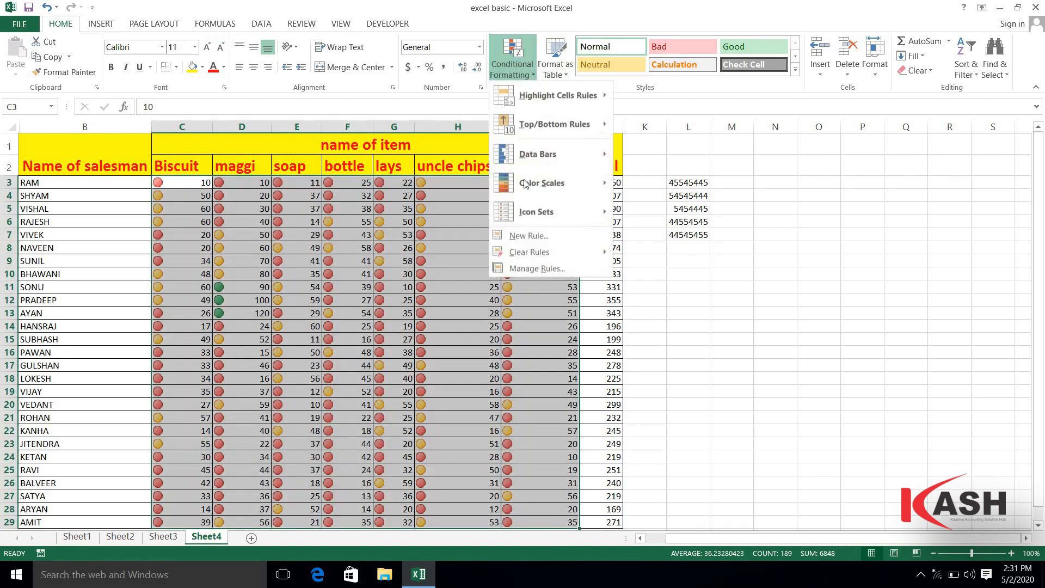
{"action": "left_click", "coordinate": [546, 269]}
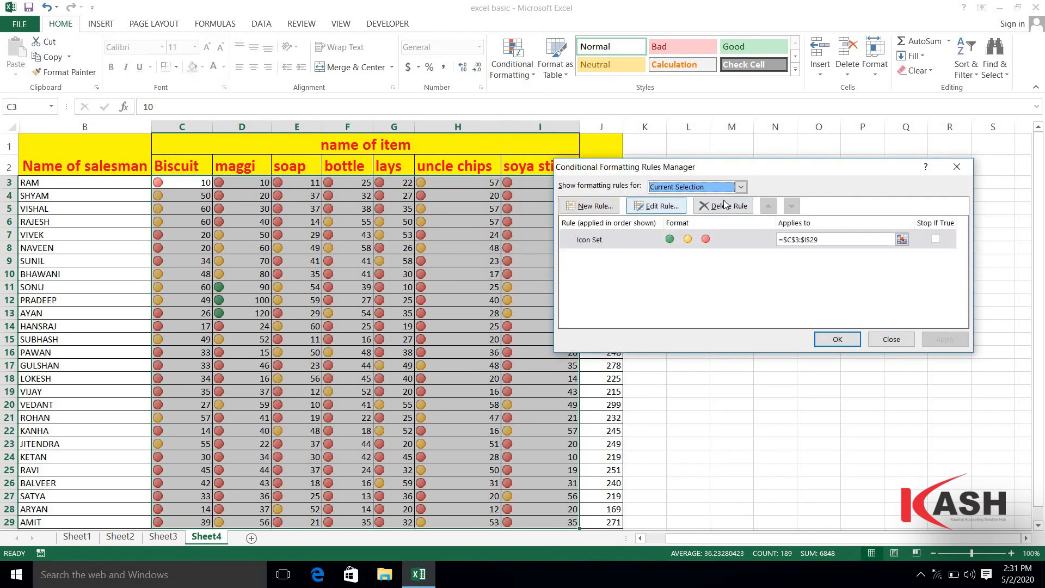
{"action": "left_click", "coordinate": [627, 246]}
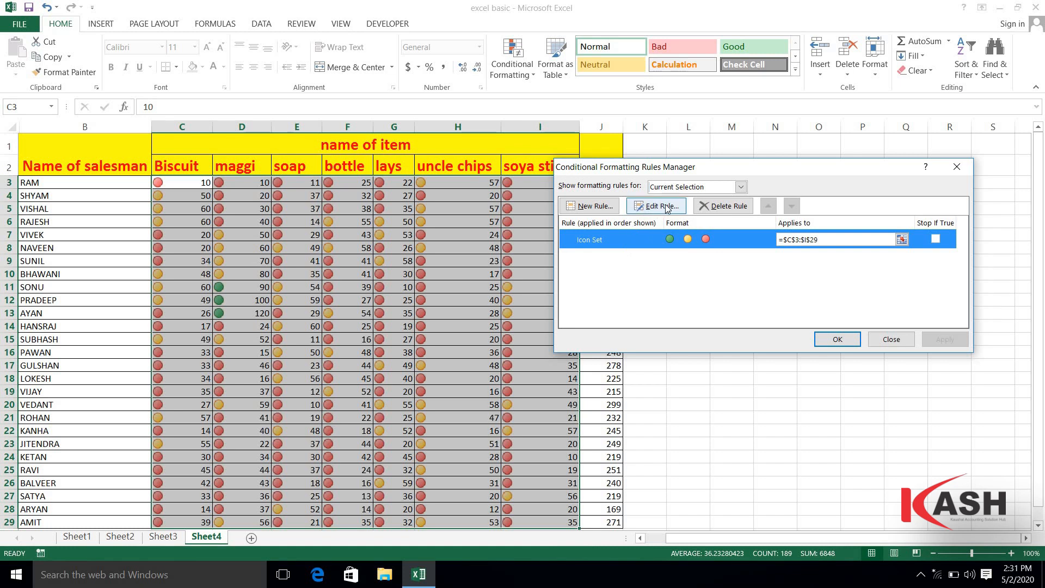
{"action": "left_click", "coordinate": [668, 208]}
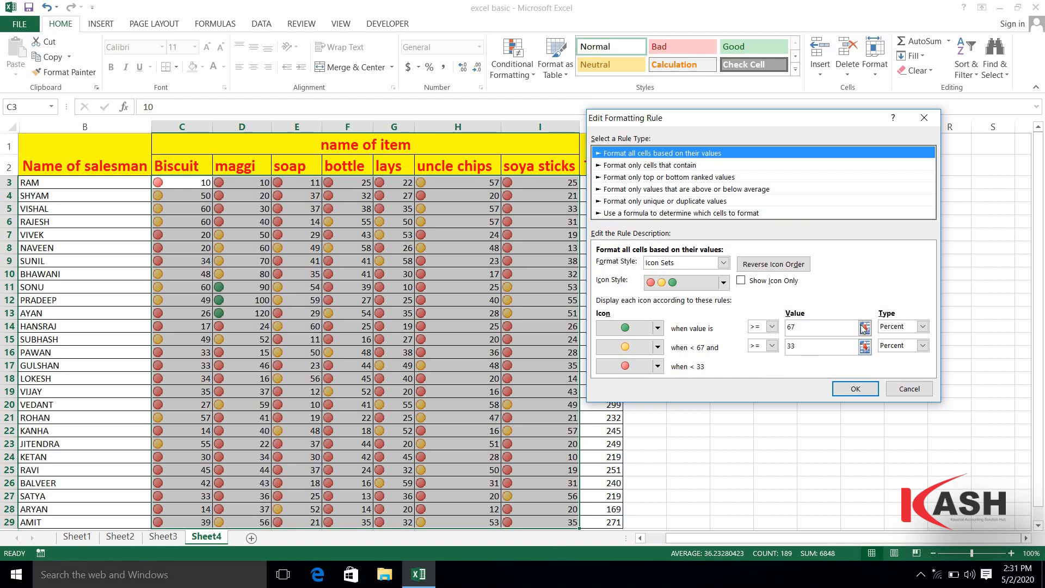
{"action": "left_click", "coordinate": [924, 346]}
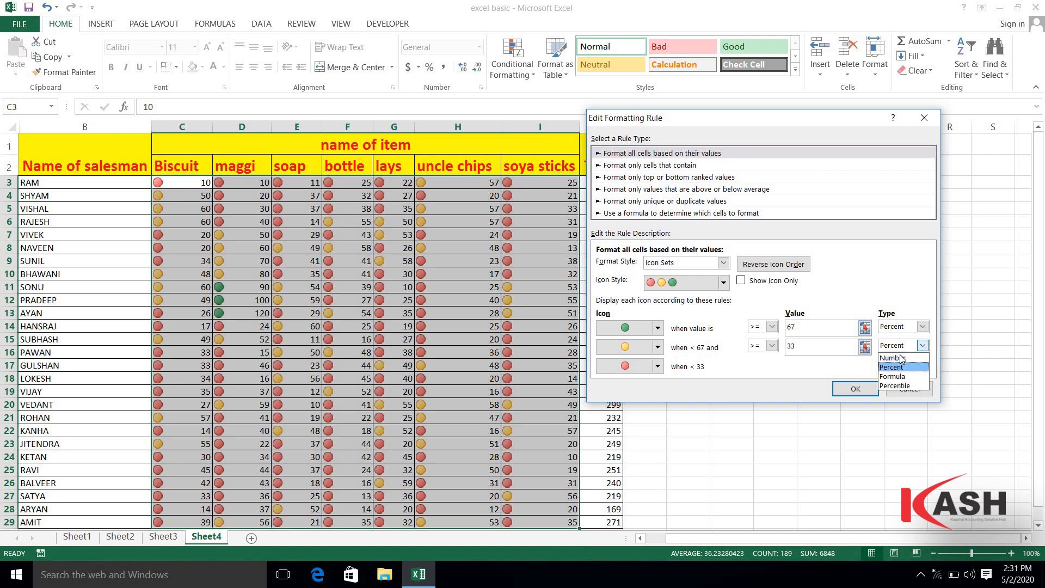
{"action": "left_click", "coordinate": [896, 358]}
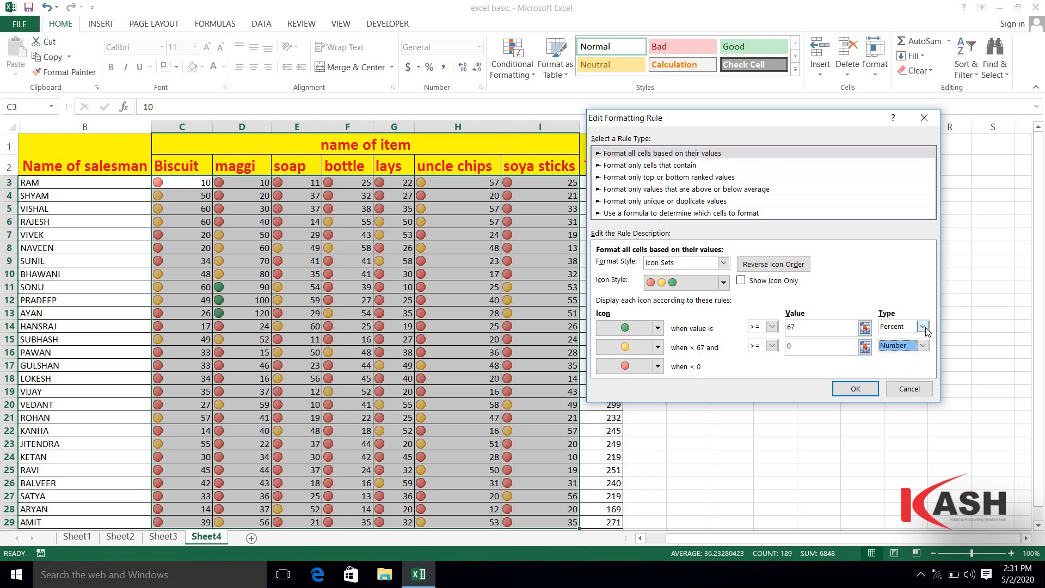
{"action": "left_click", "coordinate": [924, 326]}
{"action": "left_click", "coordinate": [899, 339]}
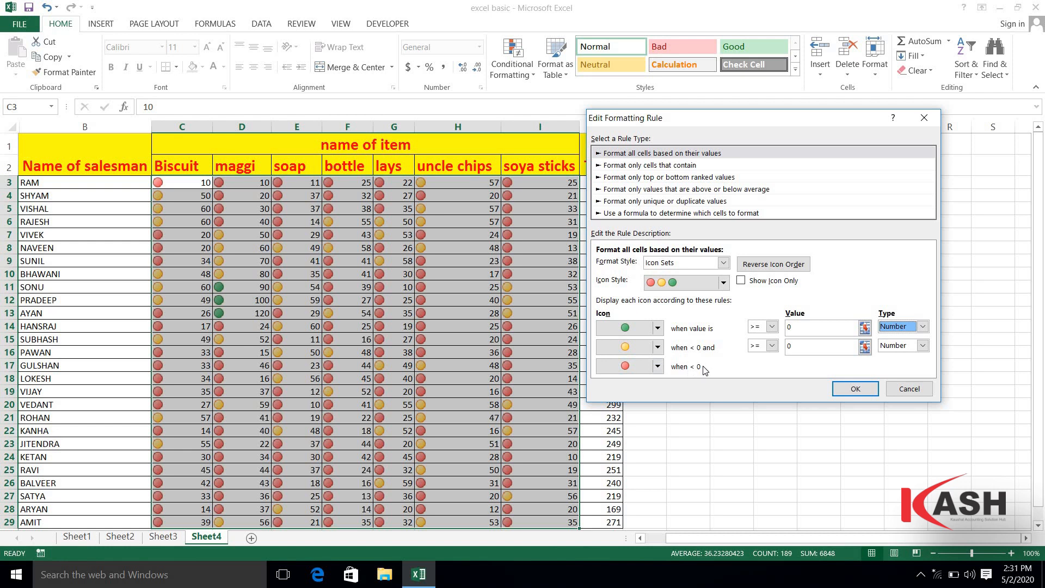
Set the yellow icon's threshold to 33 and the green icon's to 60, and confirm the rule edit.
{"action": "left_click", "coordinate": [805, 348]}
{"action": "key", "text": "BackSpace"}
{"action": "type", "text": "33"}
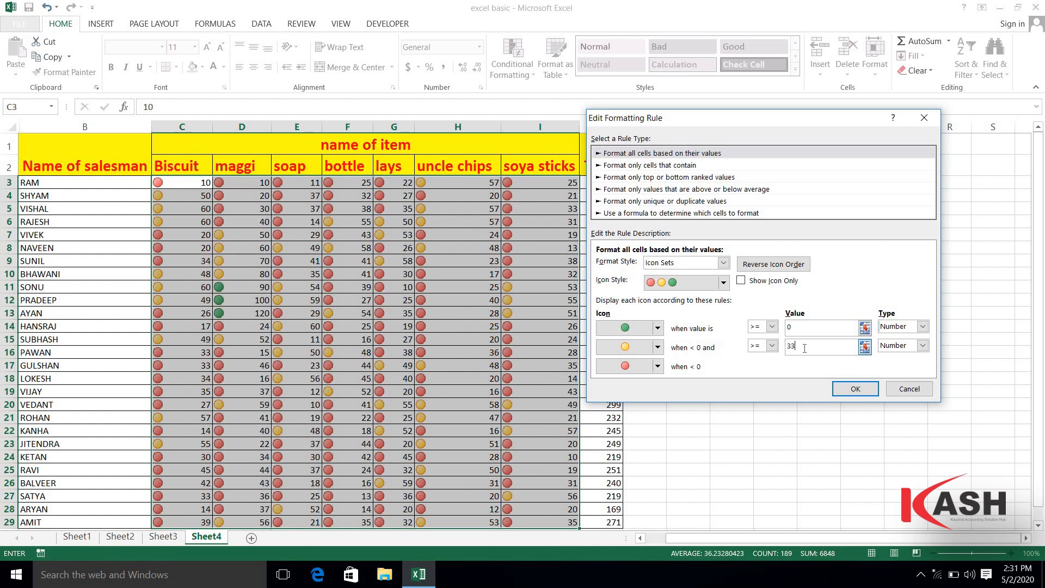
{"action": "left_click", "coordinate": [819, 328]}
{"action": "left_click", "coordinate": [793, 350]}
{"action": "key", "text": "BackSpace"}
{"action": "type", "text": "60"}
{"action": "key", "text": "Return"}
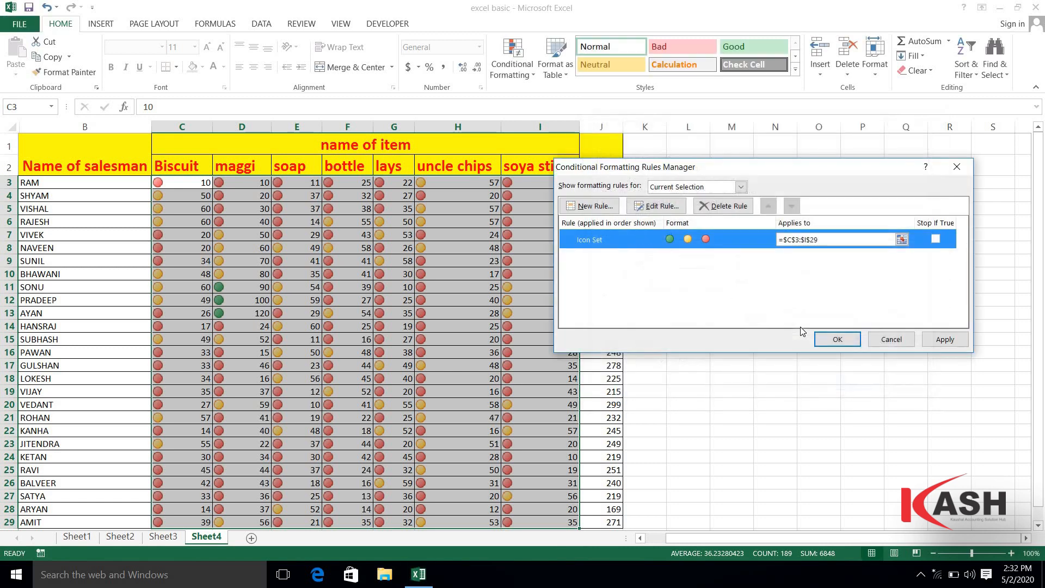
Reopen the Icon Set rule to review its thresholds, and apply the rule to the sheet.
{"action": "left_click", "coordinate": [665, 206]}
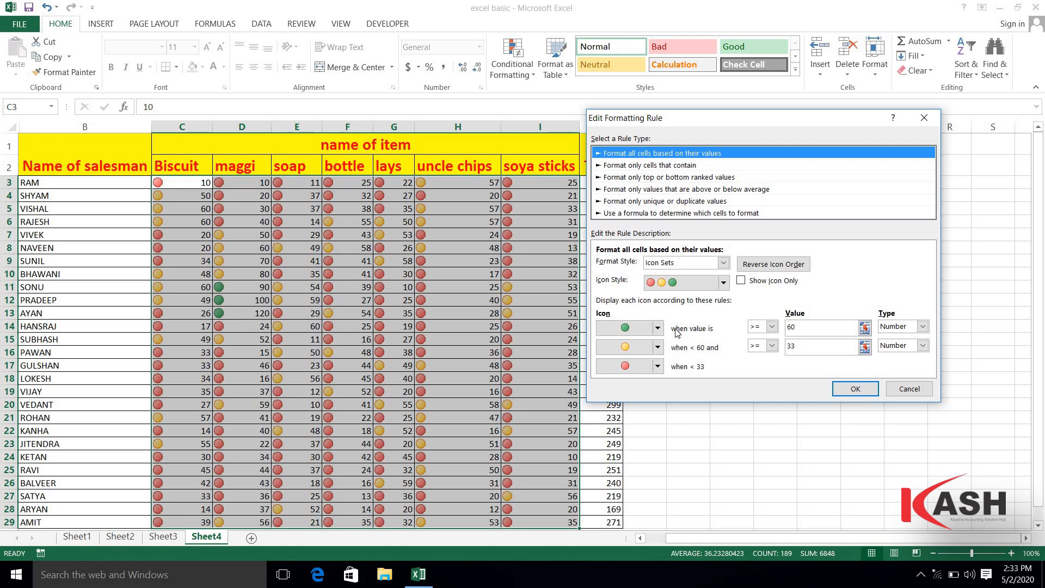
{"action": "left_click", "coordinate": [856, 388]}
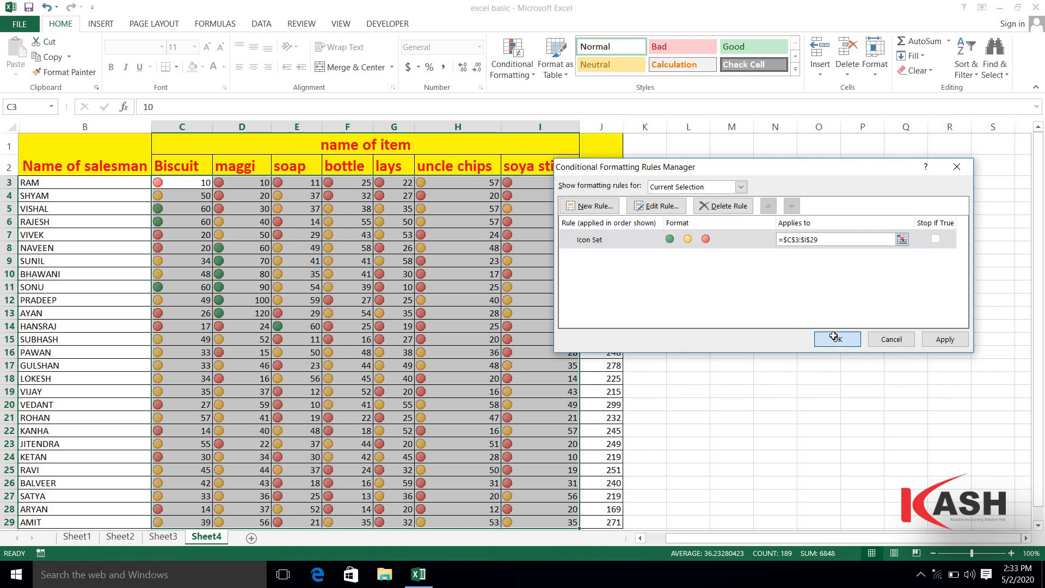
{"action": "left_click", "coordinate": [834, 338]}
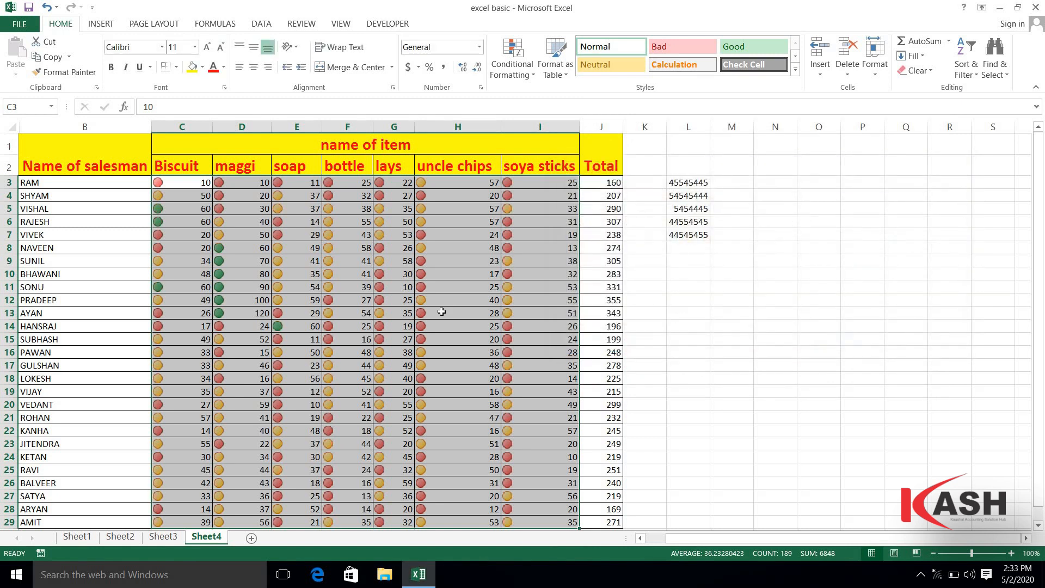
Enter 10, 30 and 33 in the soya sticks cells I3 to I5 to test the icon thresholds.
{"action": "left_click", "coordinate": [536, 183]}
{"action": "type", "text": "10"}
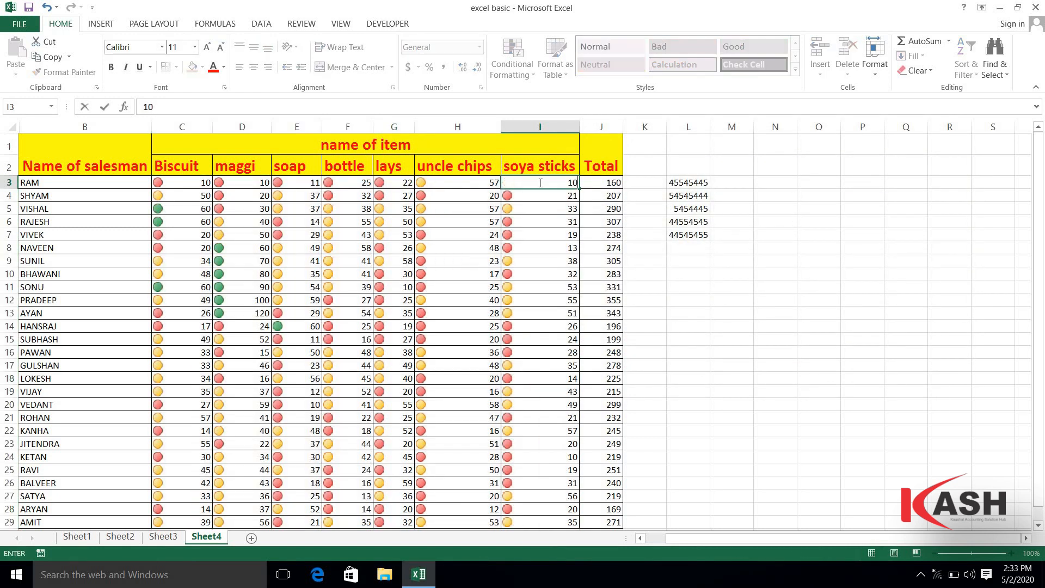
{"action": "key", "text": "Return"}
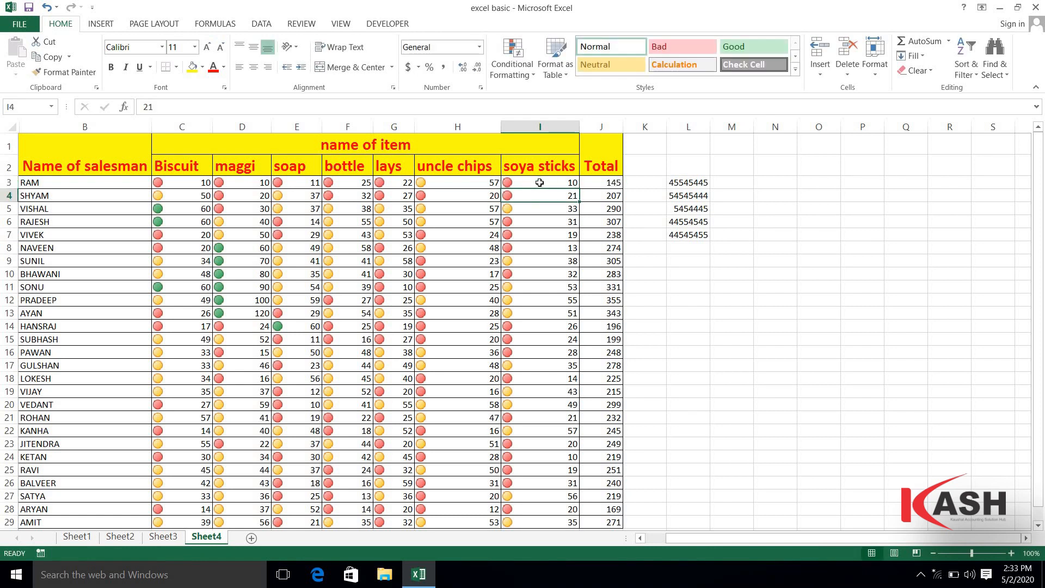
{"action": "type", "text": "30"}
{"action": "key", "text": "Return"}
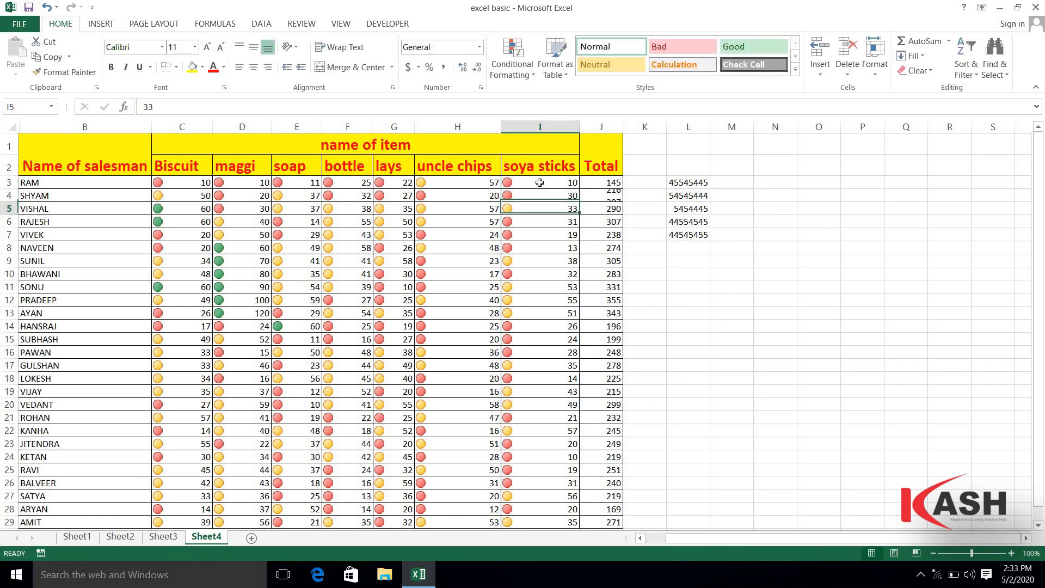
{"action": "type", "text": "33"}
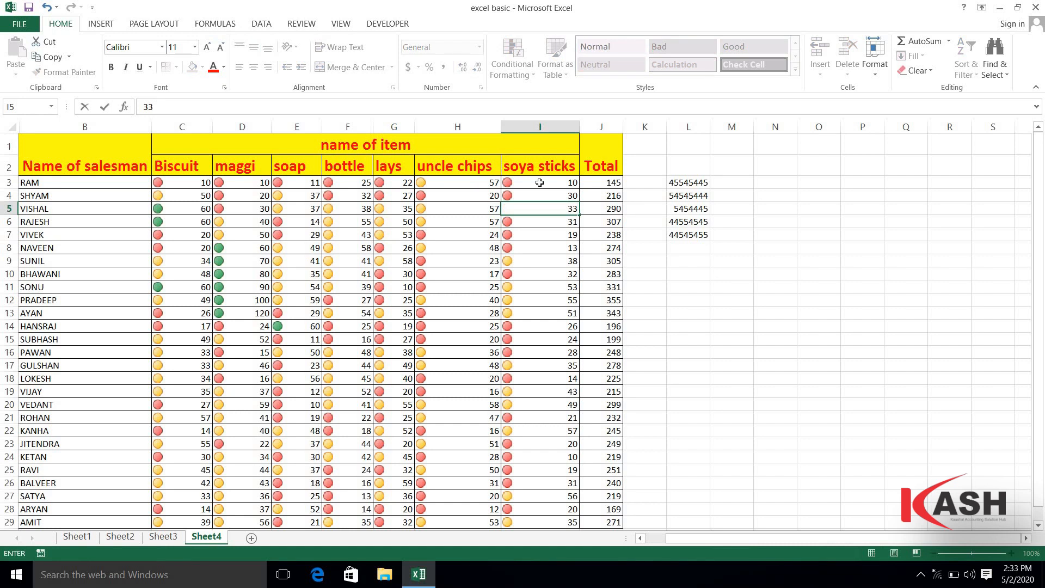
{"action": "key", "text": "Return"}
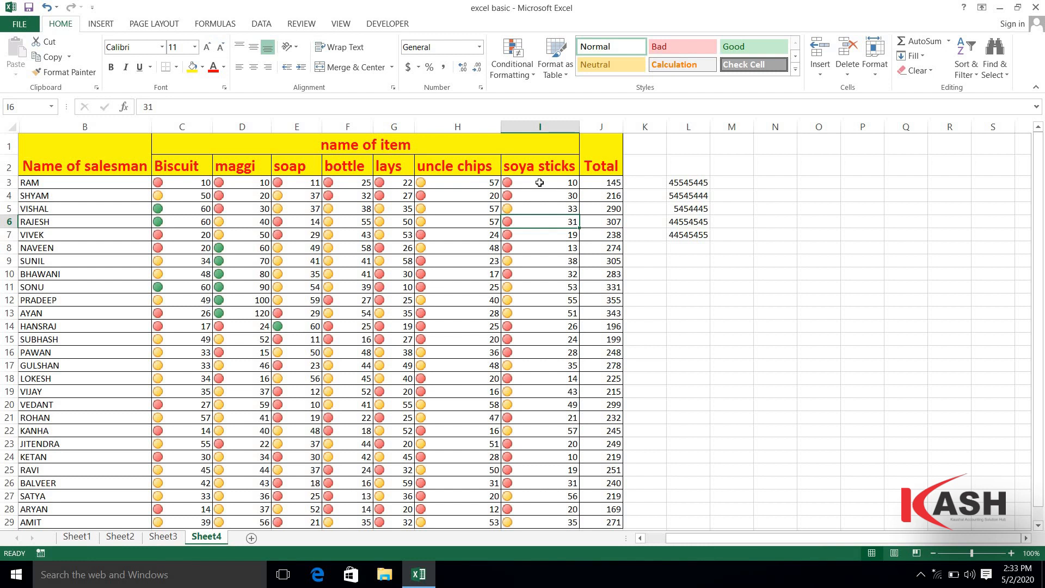
Continue the soya sticks column with 32, 59 and 60 in cells I6 to I8.
{"action": "type", "text": "32"}
{"action": "key", "text": "Return"}
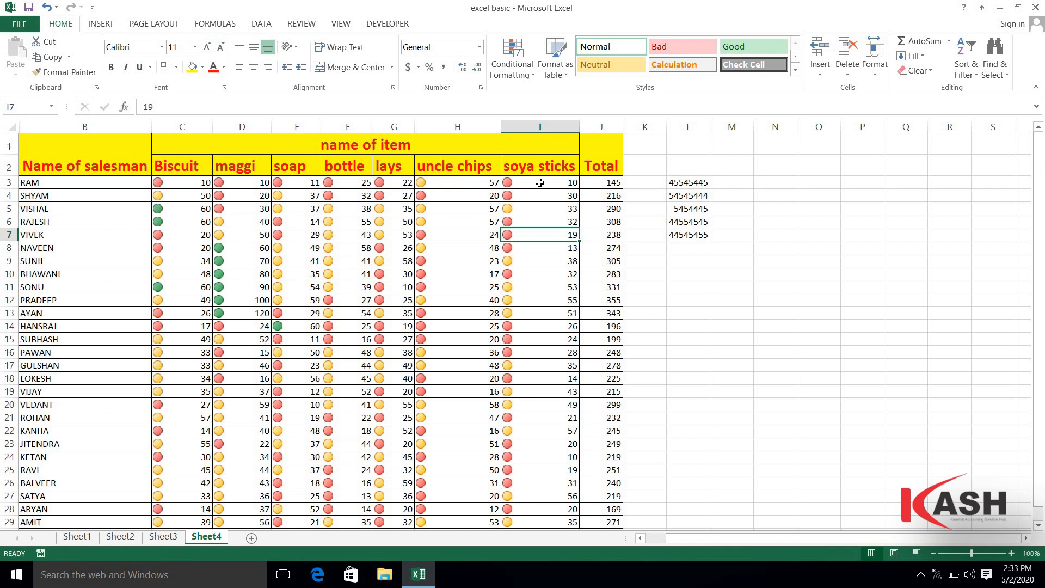
{"action": "type", "text": "59"}
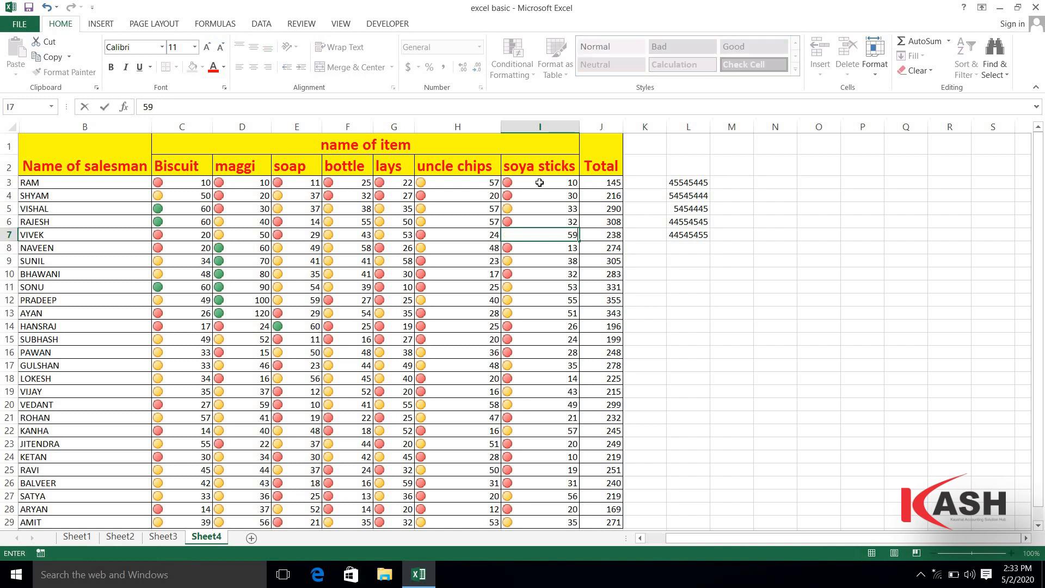
{"action": "key", "text": "Return"}
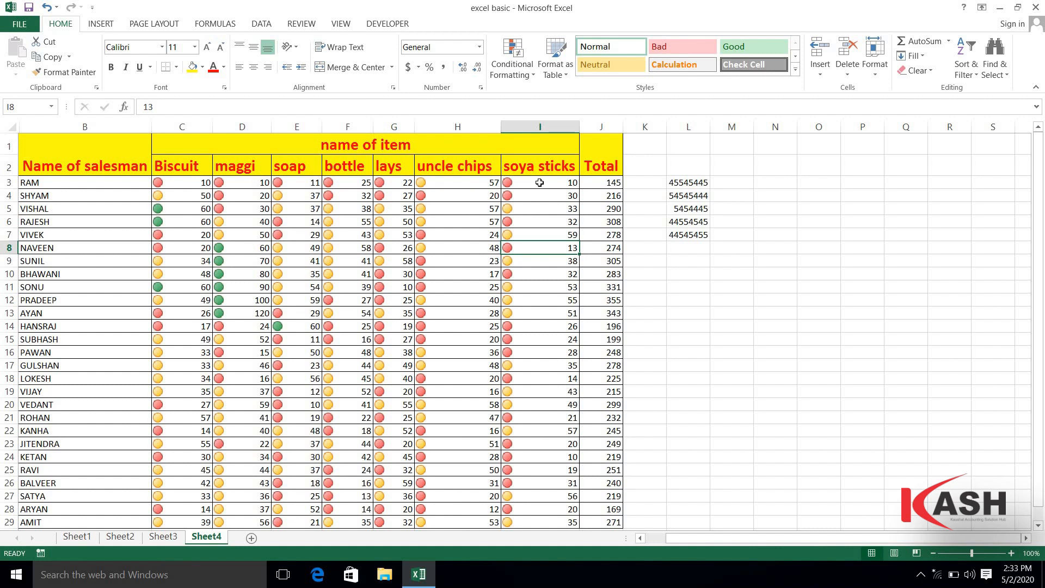
{"action": "type", "text": "60"}
{"action": "key", "text": "Return"}
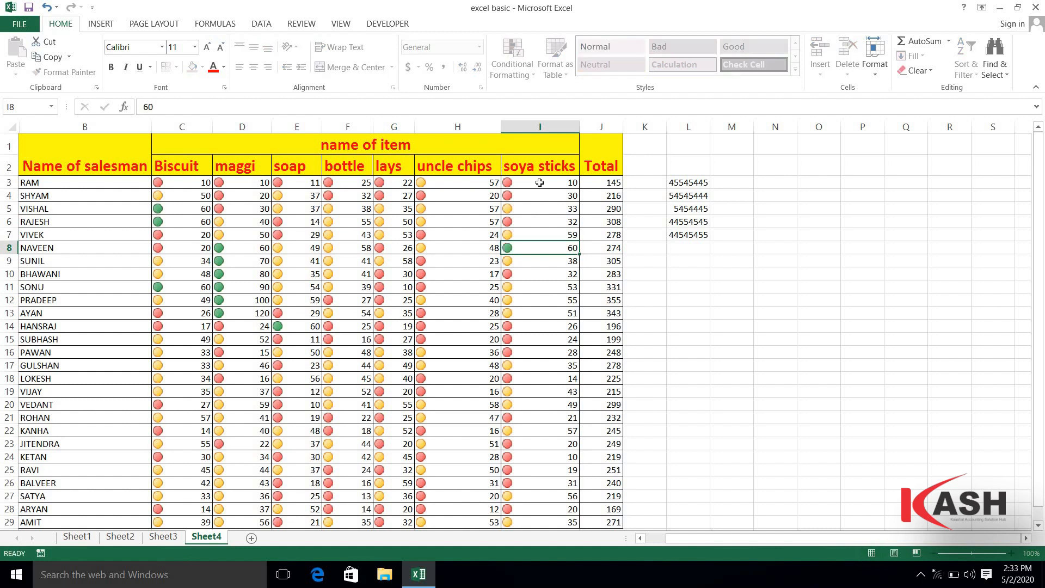